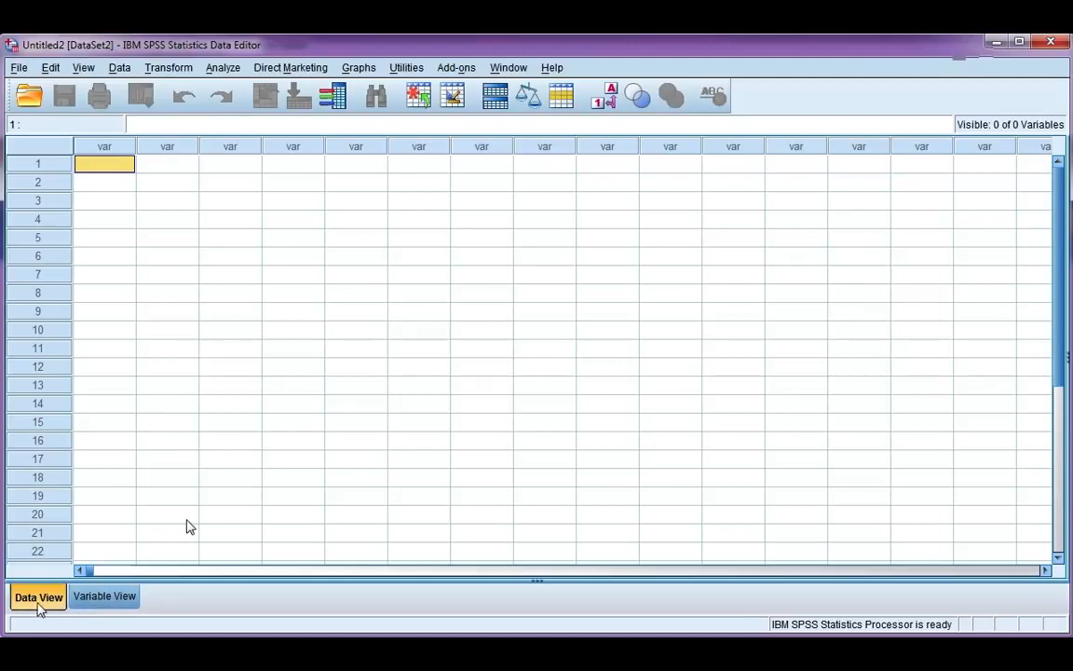
# Define a first variable named ID in the variable definitions
pyautogui.click(99, 601)
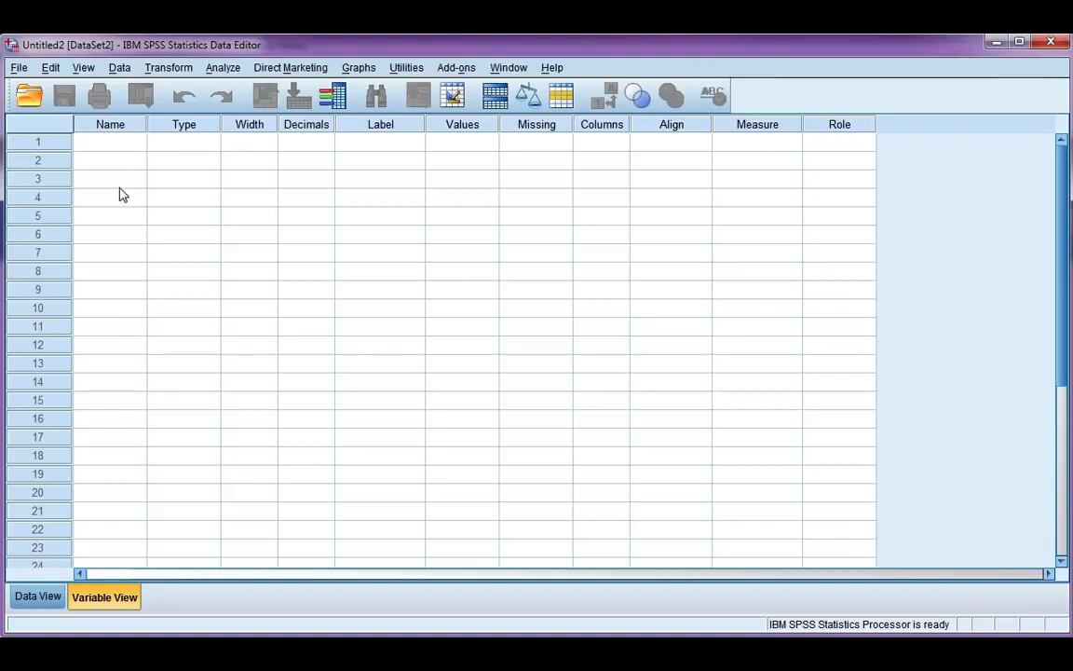
pyautogui.click(44, 601)
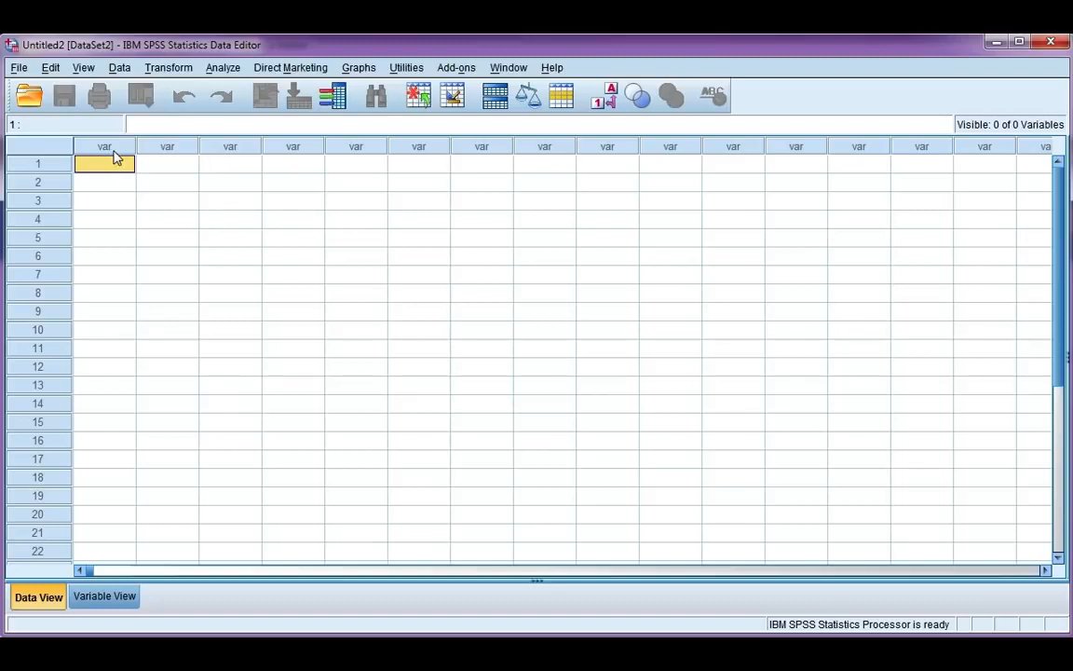
pyautogui.click(105, 601)
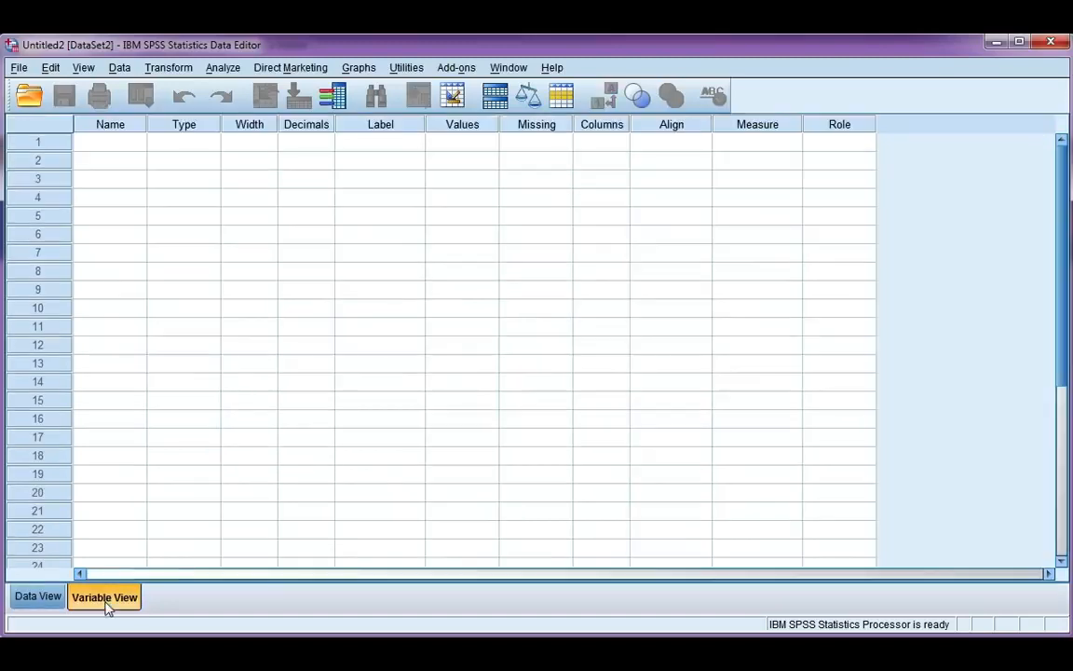
pyautogui.click(107, 143)
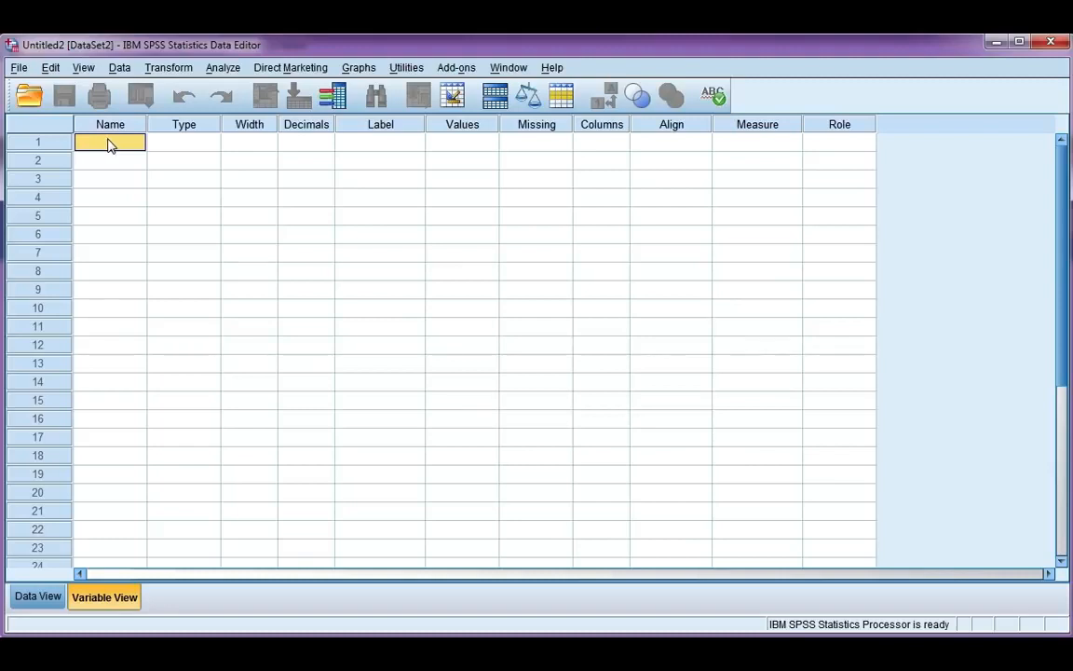
pyautogui.write('ID')
pyautogui.press('Return')
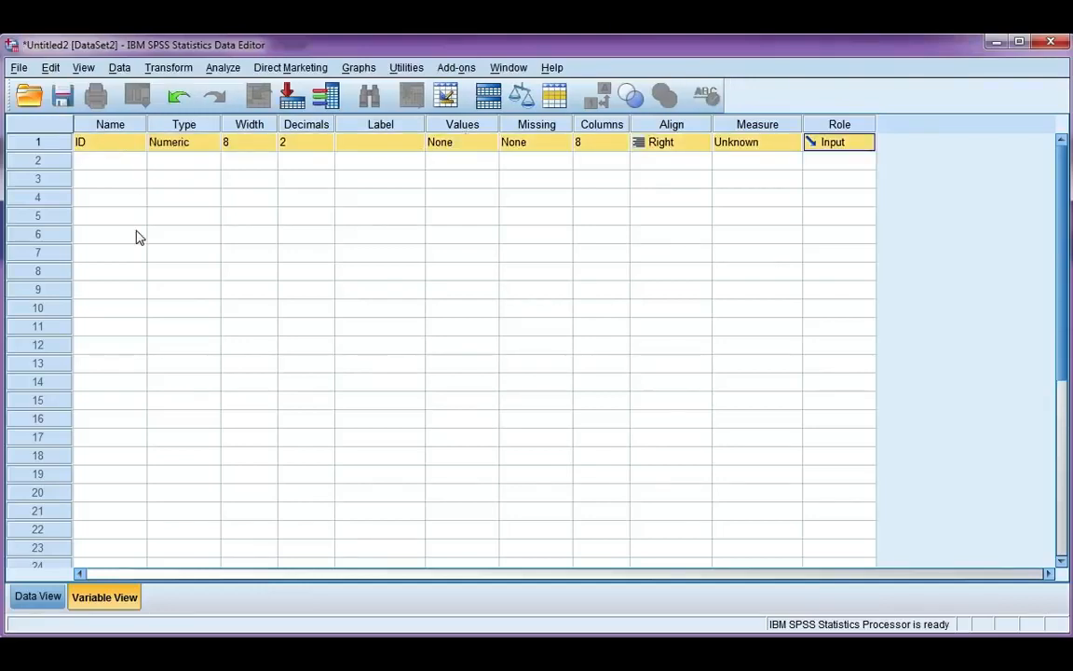
# Enter the values 1, 2, 3, 4 and 5 for the ID variable in the first five cases of the data sheet
pyautogui.click(37, 596)
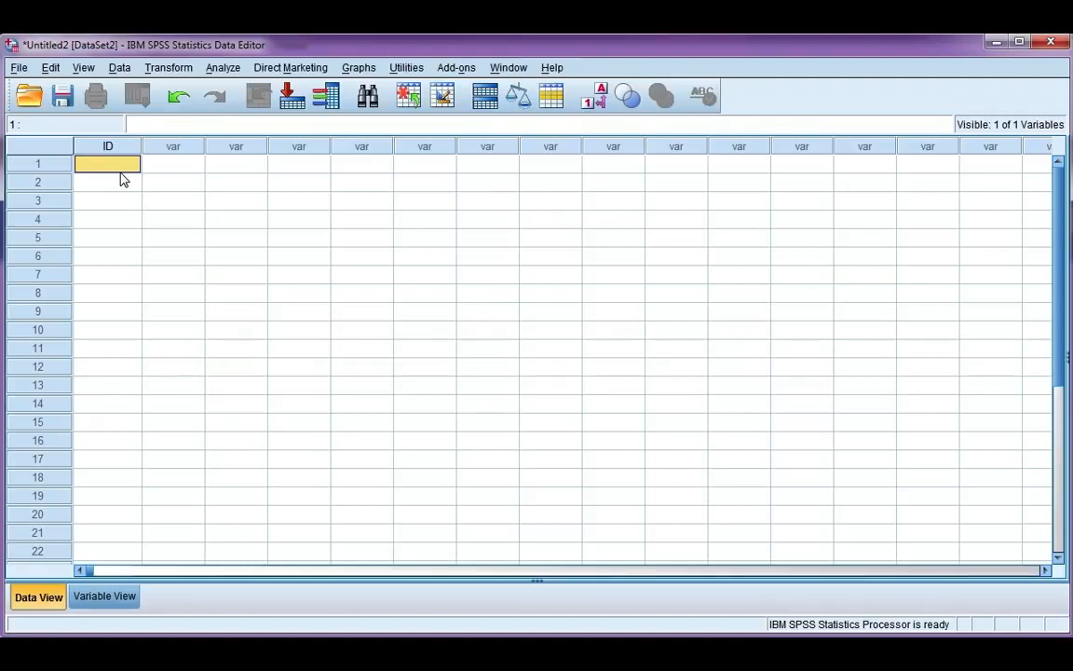
pyautogui.write('1')
pyautogui.press('Return')
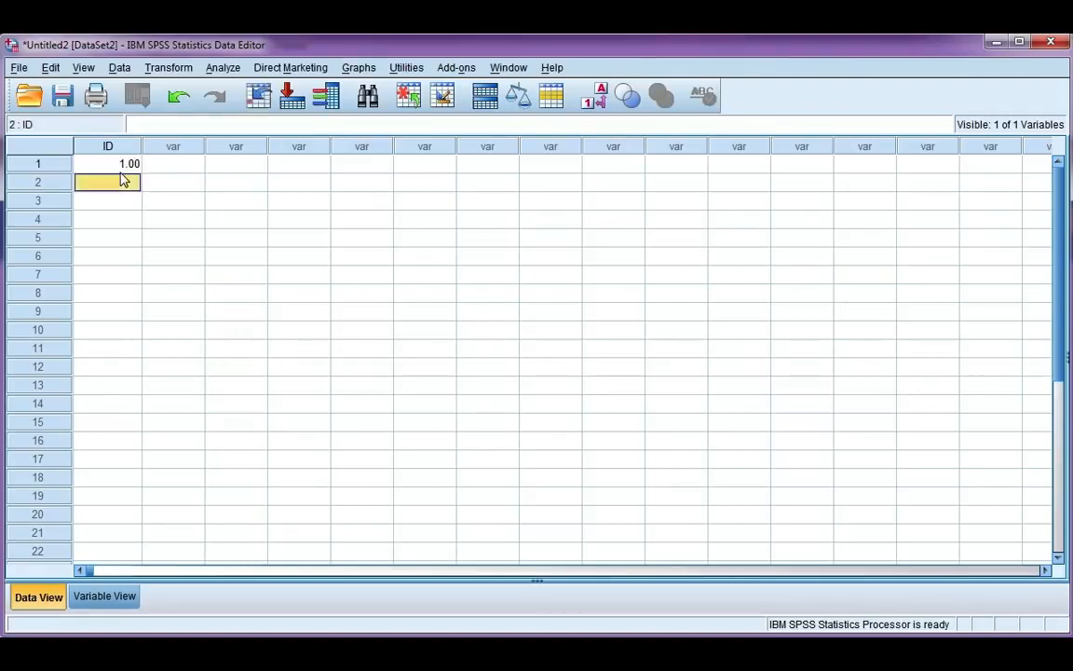
pyautogui.write('2')
pyautogui.press('Return')
pyautogui.write('3')
pyautogui.press('Return')
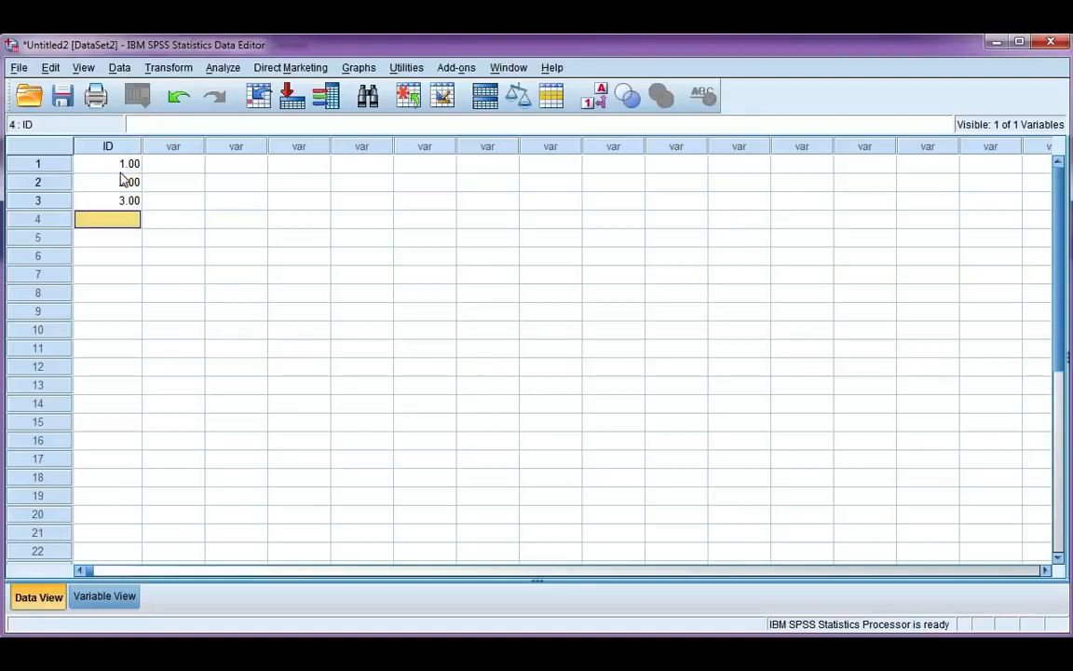
pyautogui.write('4')
pyautogui.press('Return')
pyautogui.write('5')
pyautogui.press('Return')
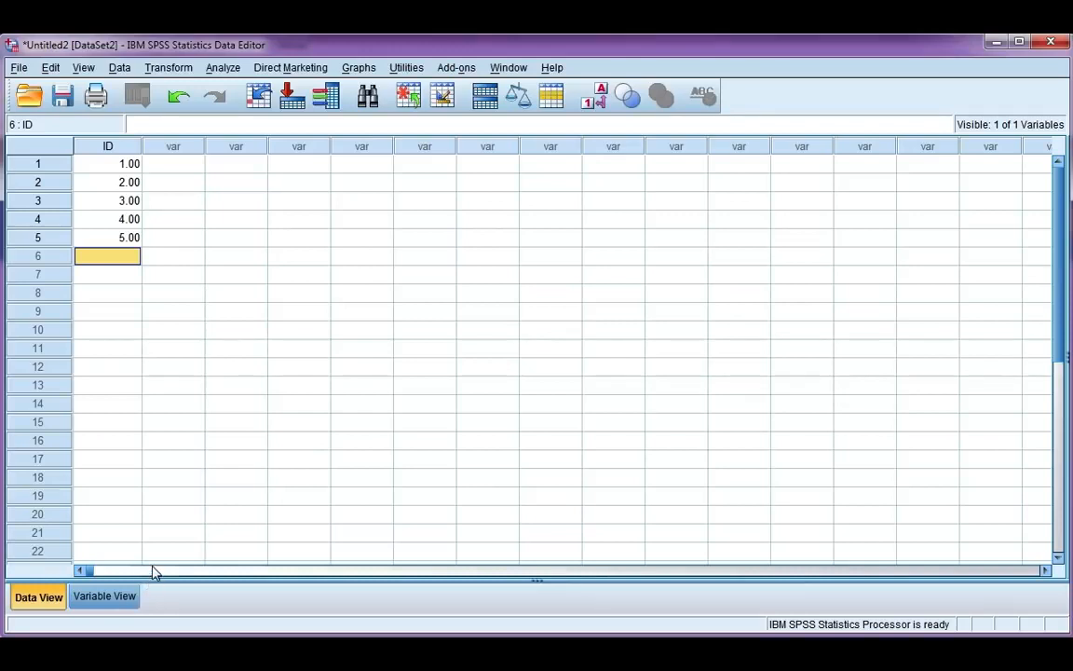
# Define two more variables below ID, named Gender and TravelTime
pyautogui.click(106, 606)
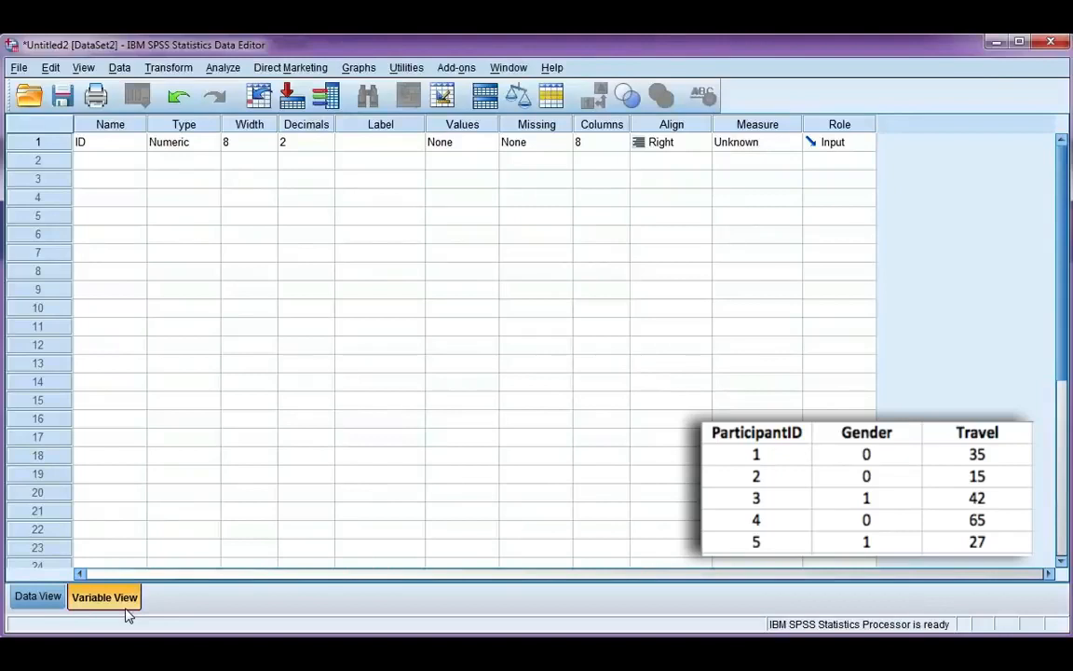
pyautogui.click(107, 161)
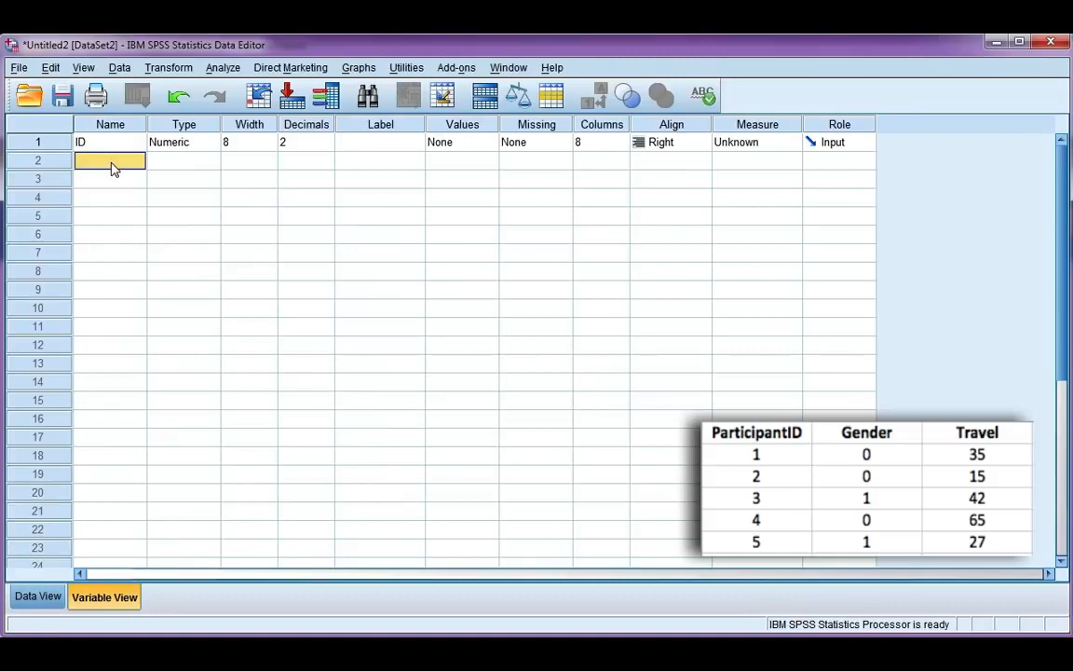
pyautogui.write('Gender')
pyautogui.press('Return')
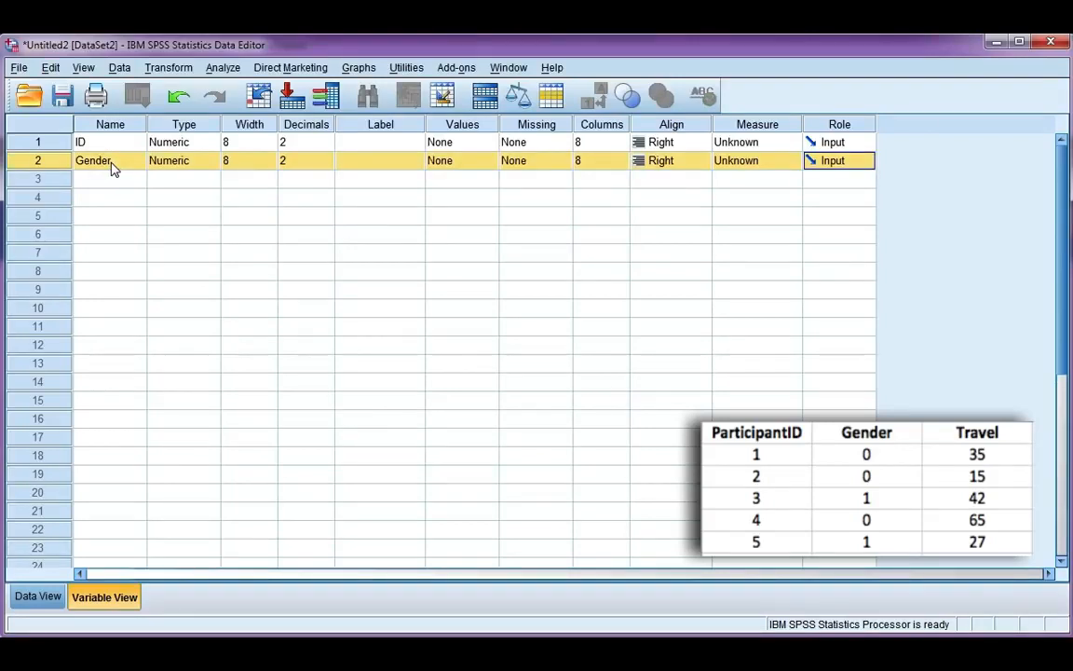
pyautogui.press('Left')
pyautogui.click(120, 181)
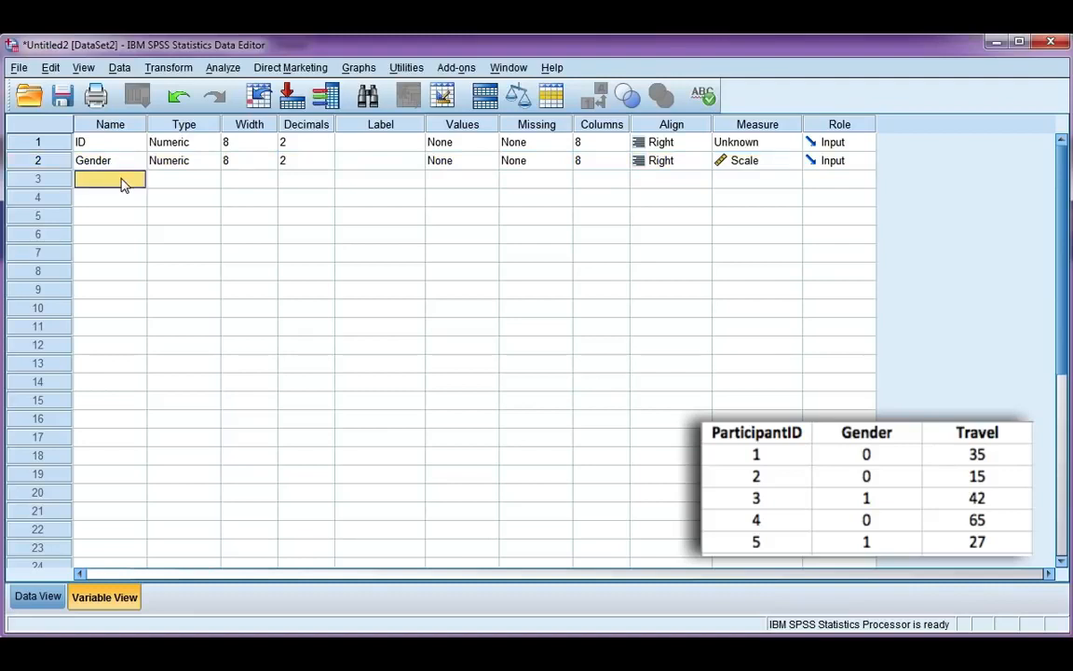
pyautogui.write('TravelTime')
pyautogui.press('Return')
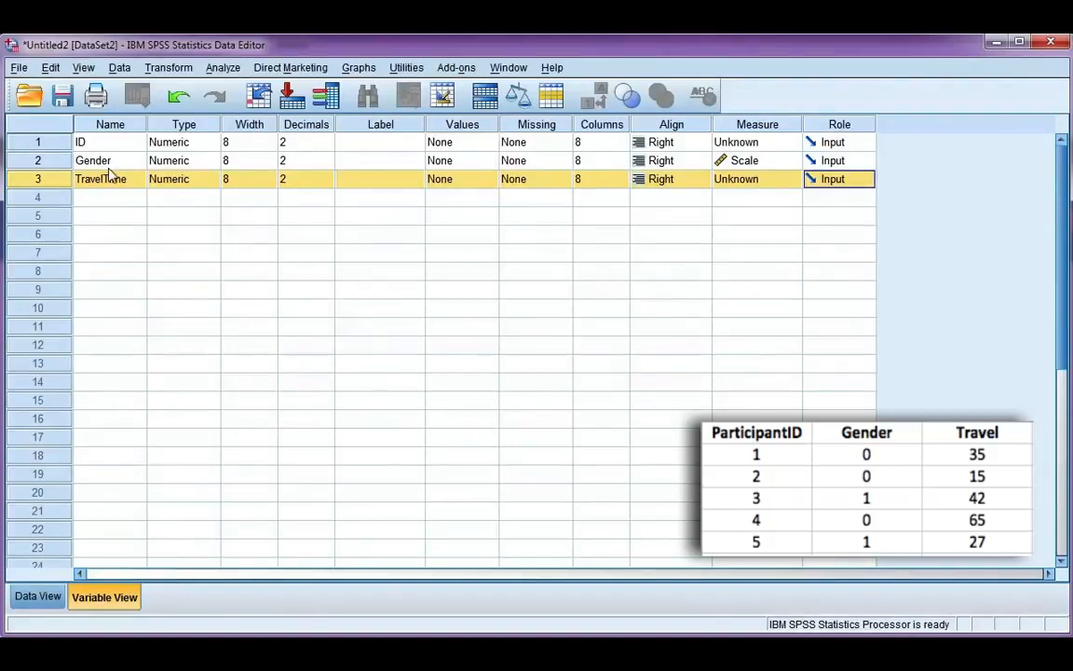
# Rename the TravelTime variable to Travel_Time
pyautogui.click(106, 179)
pyautogui.click(105, 179)
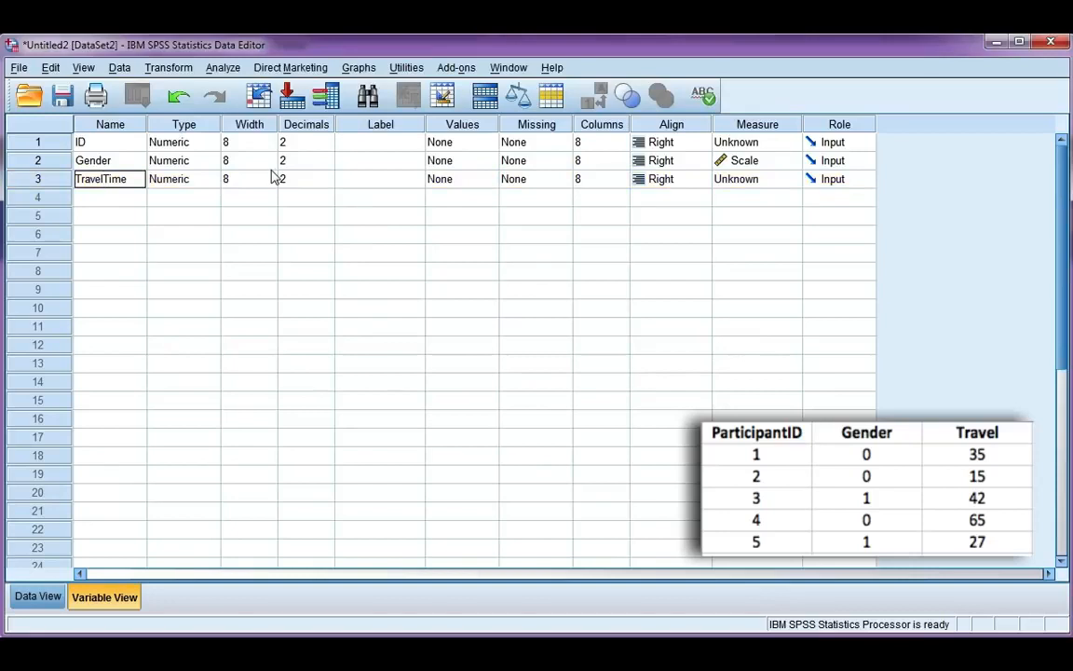
pyautogui.write('_')
pyautogui.press('Return')
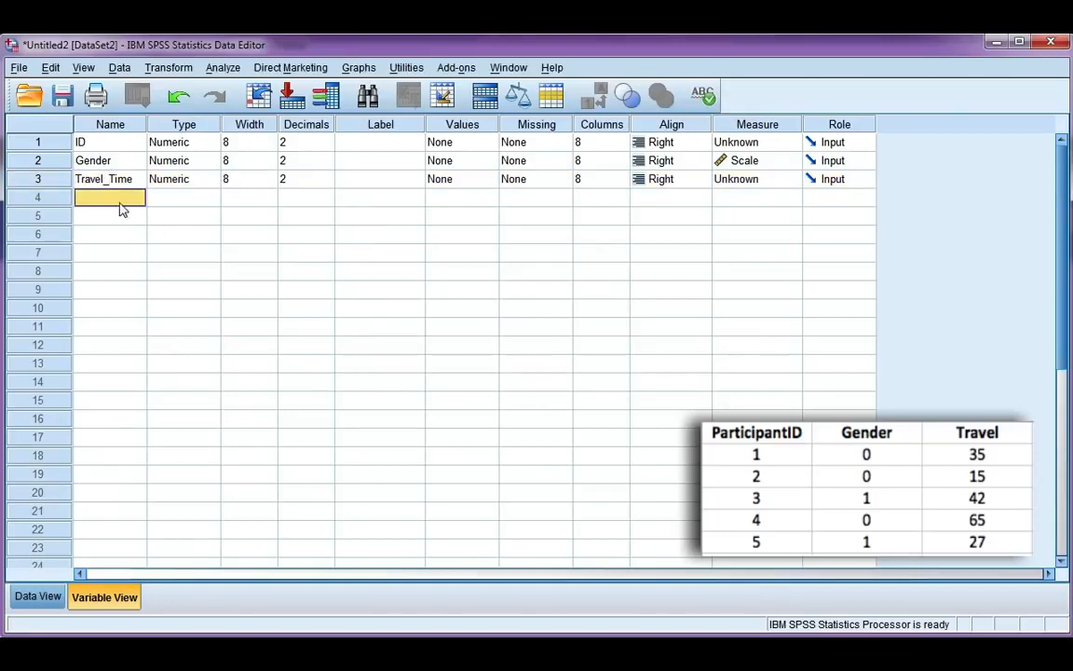
# Review the available variable types for Travel_Time and keep it as Numeric
pyautogui.click(206, 179)
pyautogui.click(207, 179)
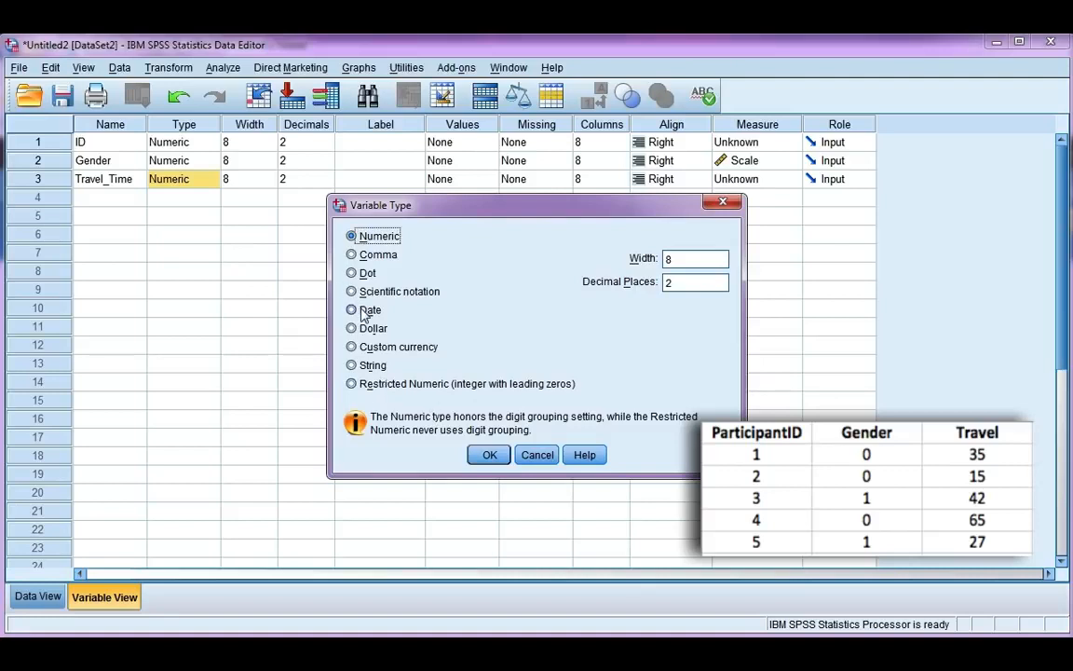
pyautogui.click(491, 456)
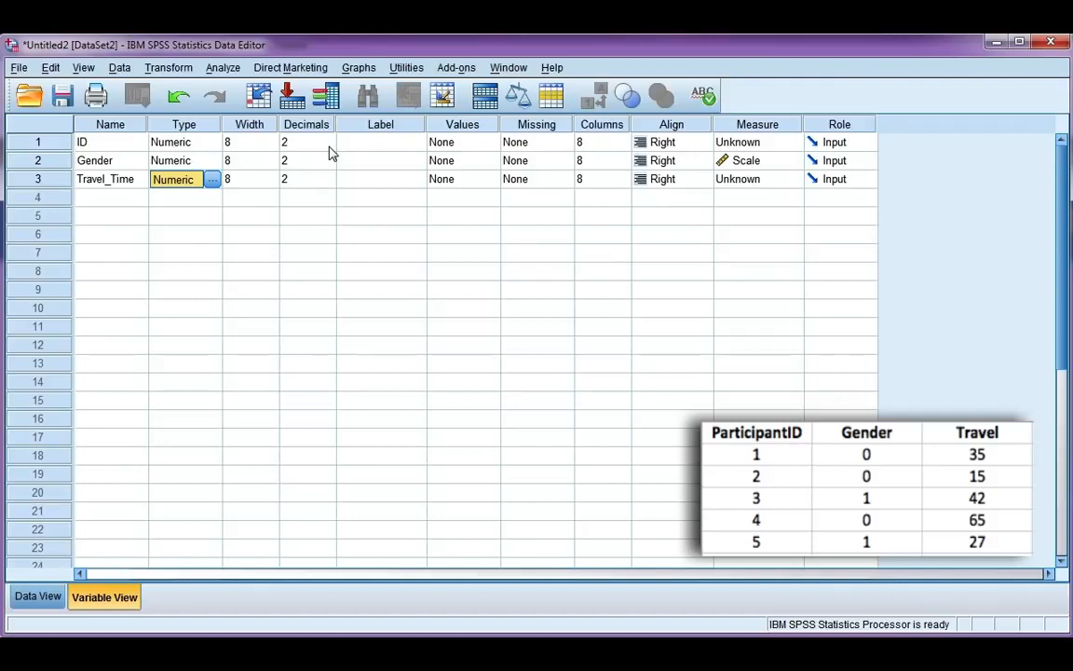
# Set the decimals of ID, Gender and Travel_Time to 0 and check the result in the data sheet
pyautogui.click(328, 147)
pyautogui.click(328, 147)
pyautogui.click(328, 147)
pyautogui.click(331, 166)
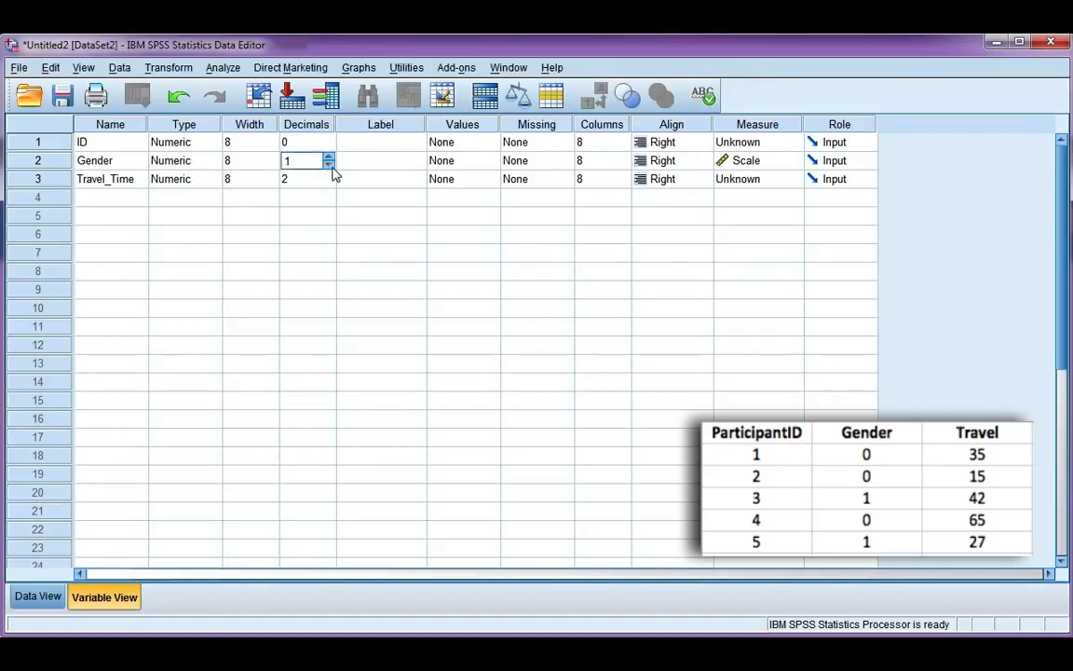
pyautogui.click(329, 165)
pyautogui.click(329, 183)
pyautogui.click(329, 183)
pyautogui.click(39, 596)
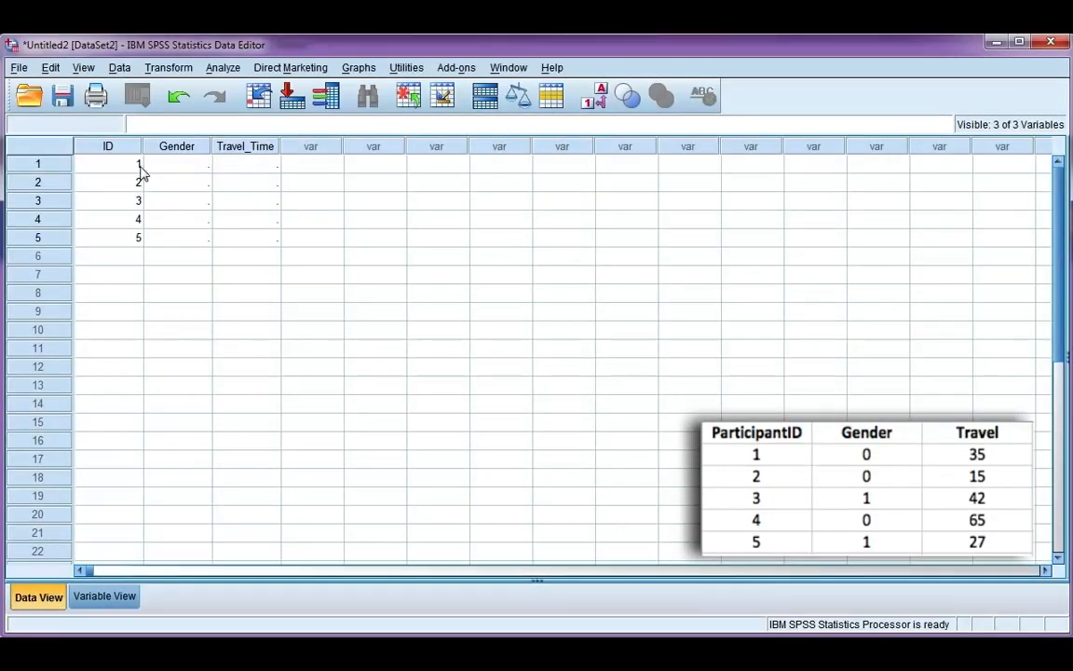
# Widen the Label column in the variable definitions and label the ID variable "Participant ID"
pyautogui.click(99, 597)
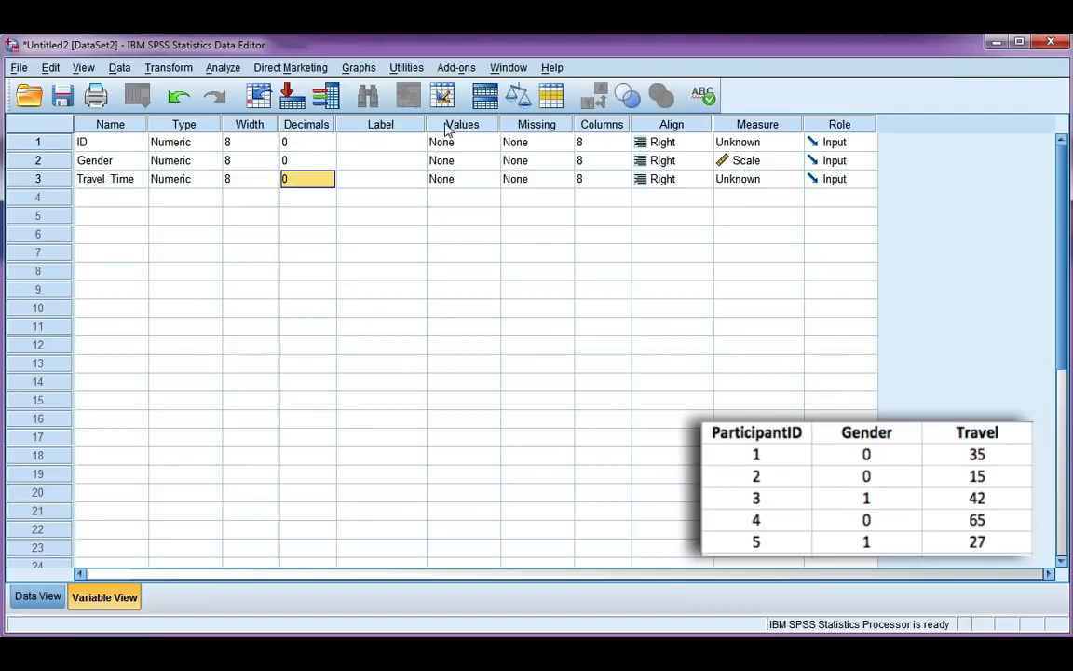
pyautogui.moveTo(427, 124); pyautogui.dragTo(529, 124)
pyautogui.click(466, 146)
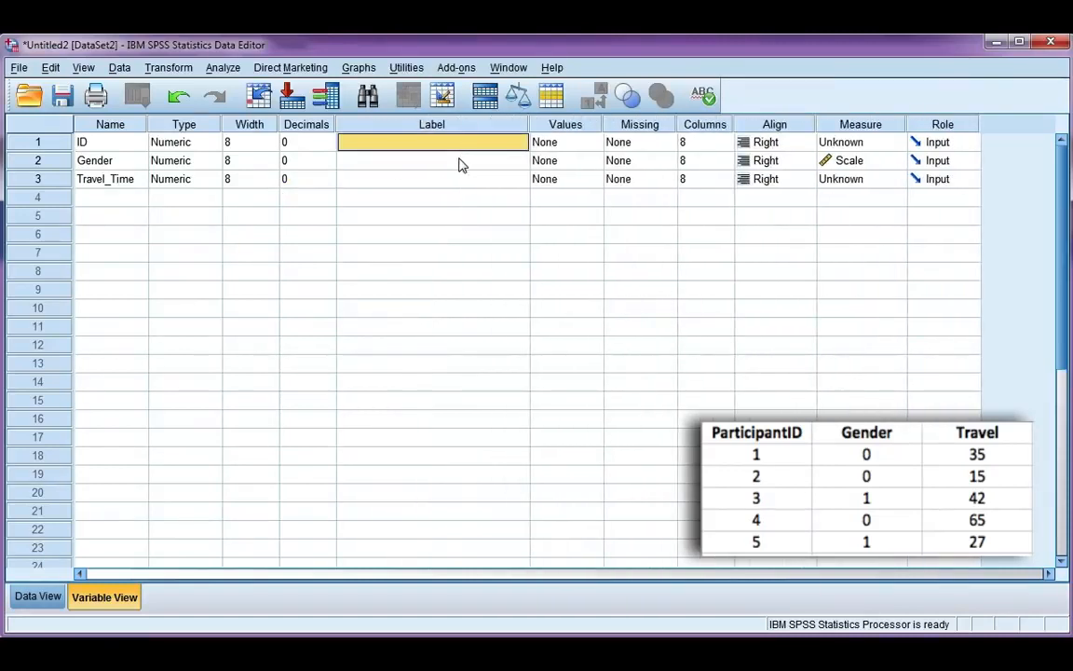
pyautogui.write('Part')
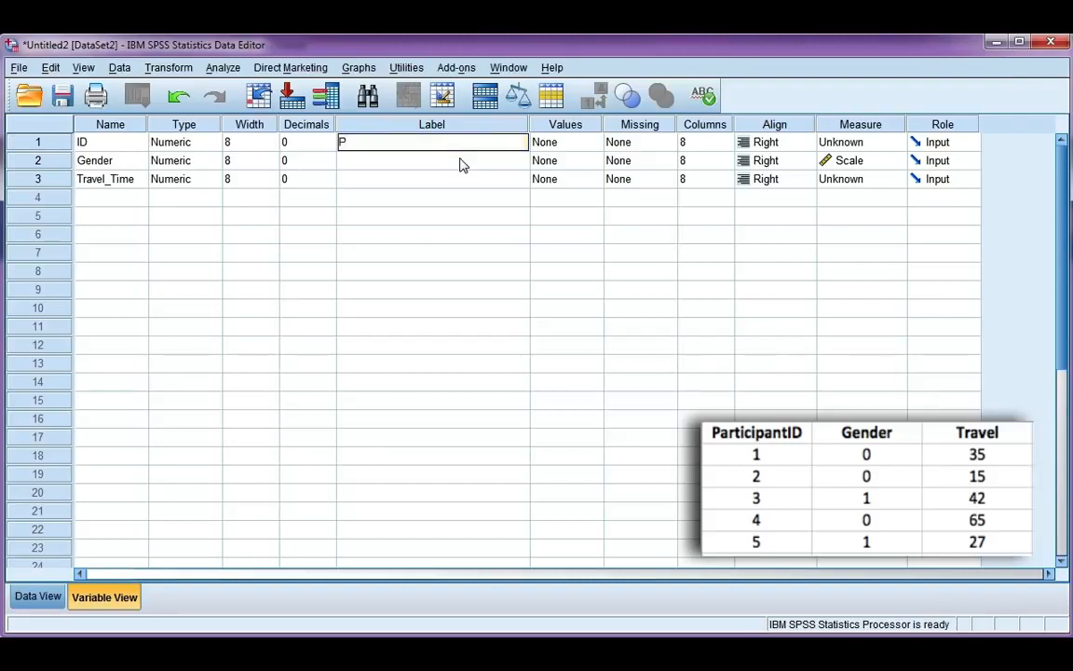
pyautogui.write('nt ID')
# Label the Gender variable "Gender" and the Travel_Time variable "Time it takes to travel into Uni"
pyautogui.click(459, 164)
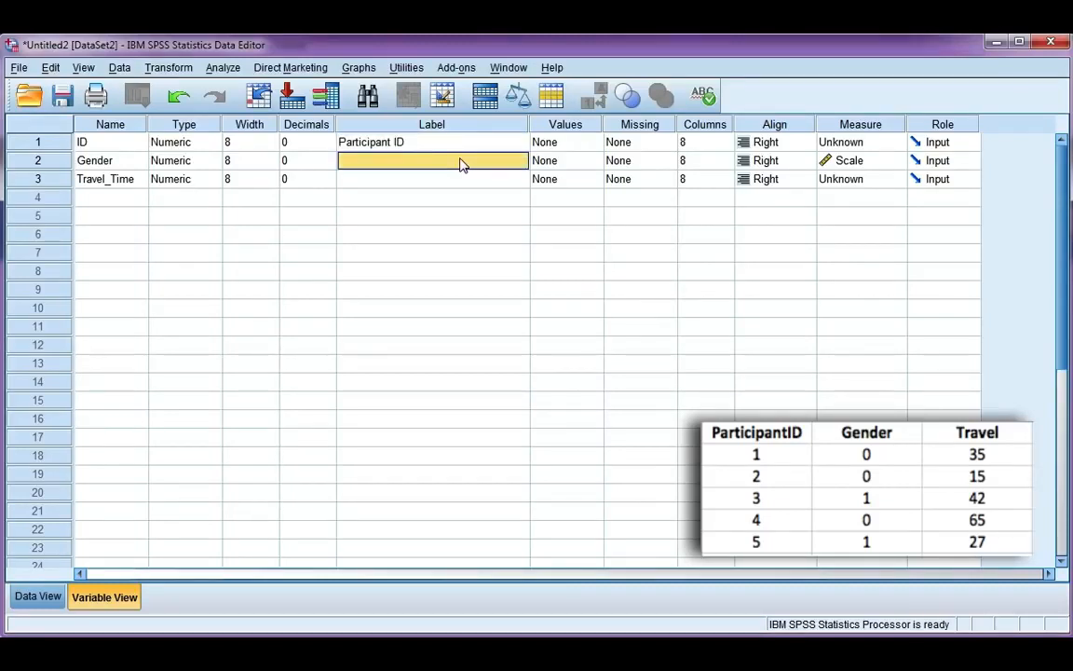
pyautogui.write('Gender')
pyautogui.press('Return')
pyautogui.write('T')
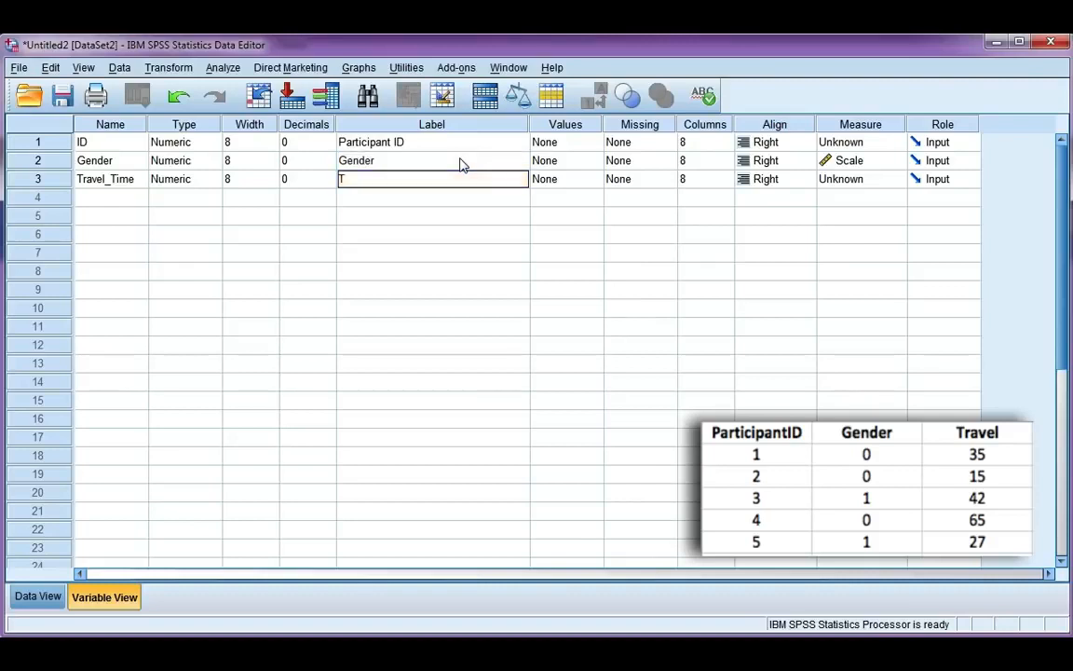
pyautogui.write('ime it takes to travel into Uni')
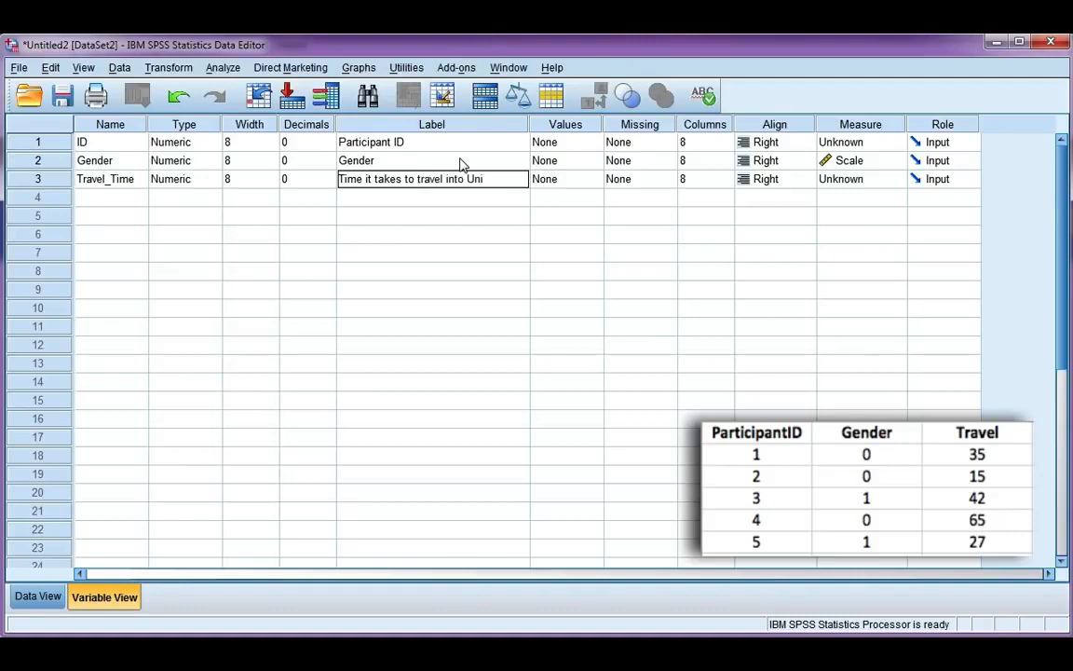
pyautogui.press('Return')
# Append the unit "(min)" to the label of the Travel_Time variable
pyautogui.press('Up')
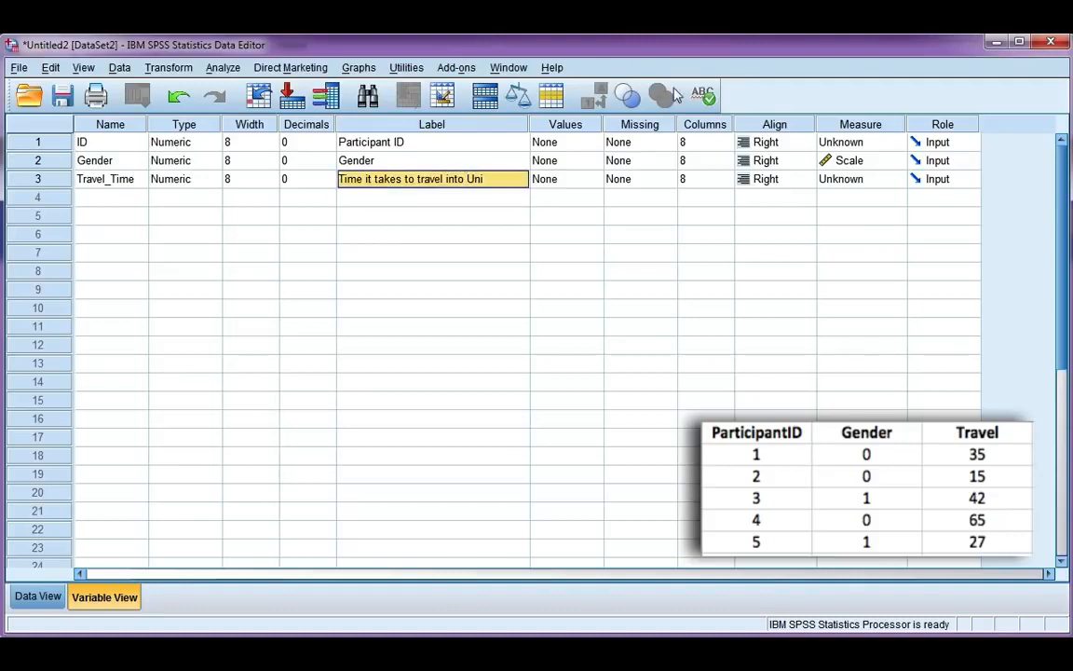
pyautogui.tripleClick(512, 177)
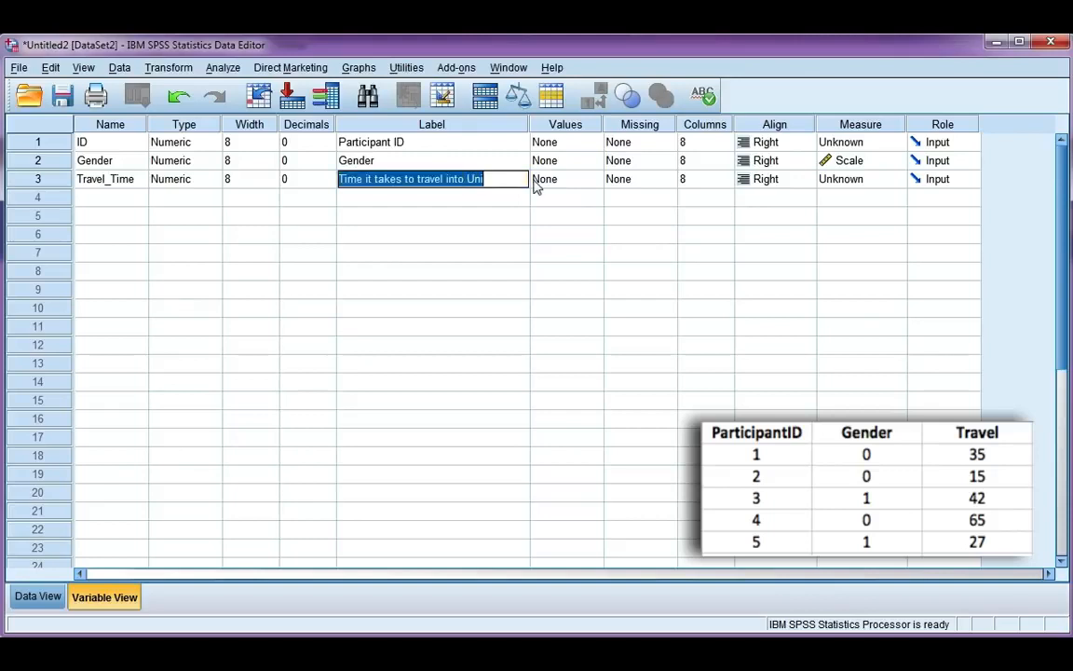
pyautogui.click(510, 179)
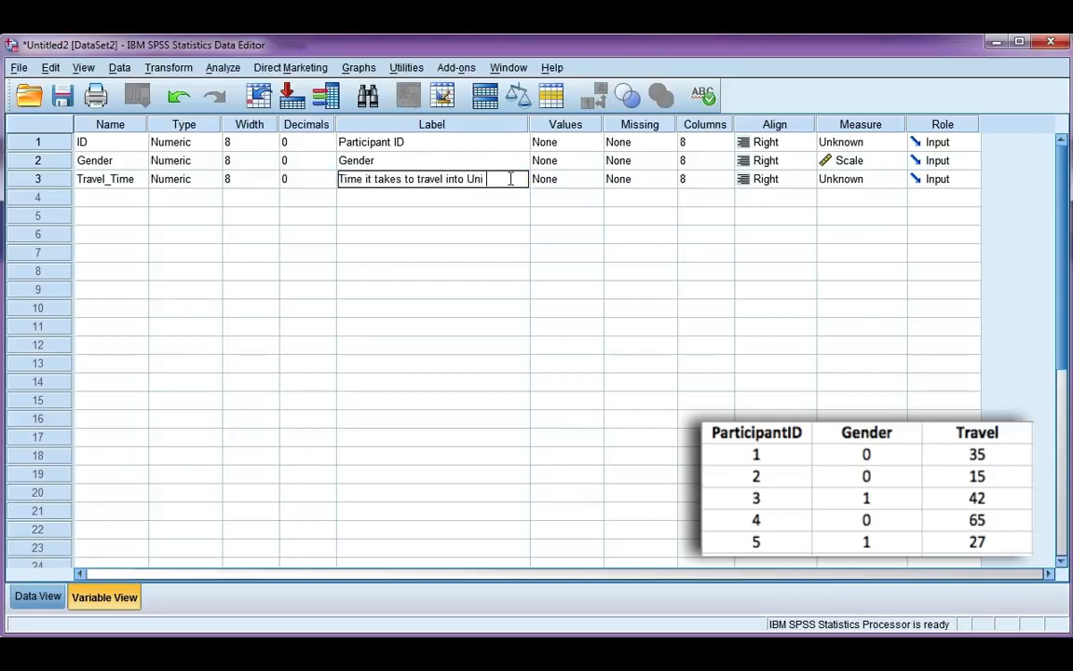
pyautogui.write('(min')
pyautogui.press('Return')
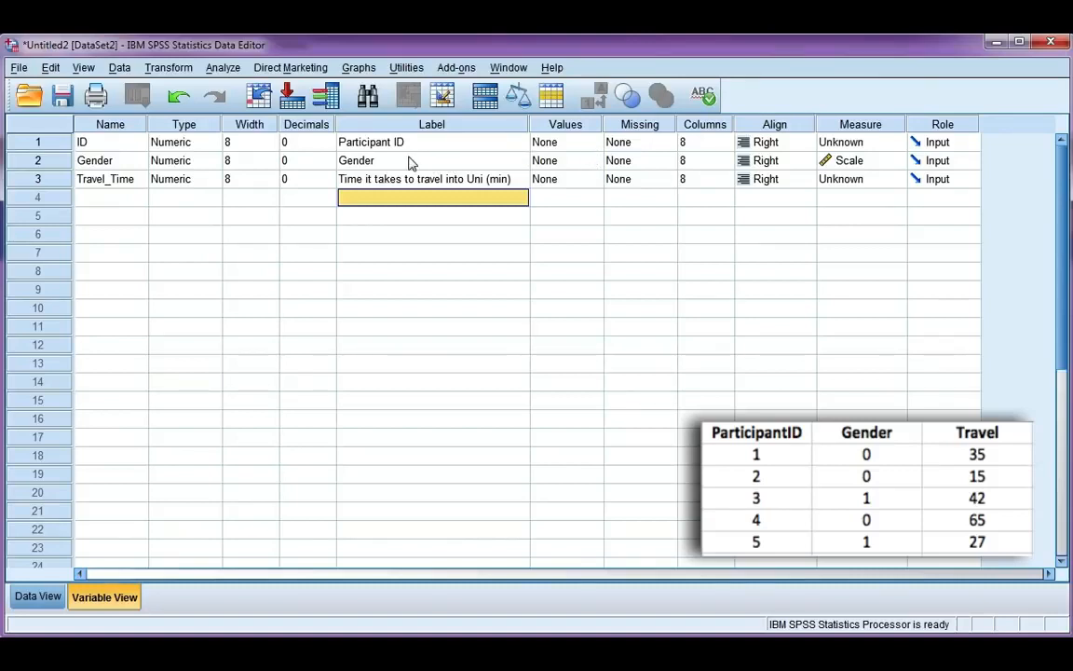
# Define value labels for the Gender variable: 0 = "Male" and 1 = "Female"
pyautogui.click(594, 165)
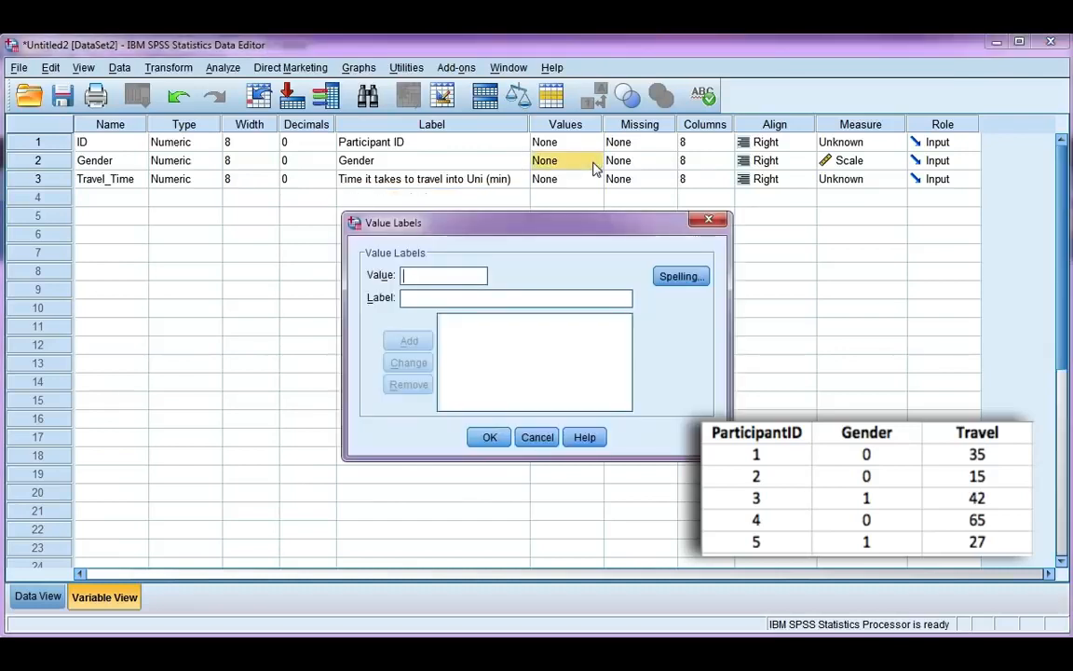
pyautogui.write('0')
pyautogui.write('Male')
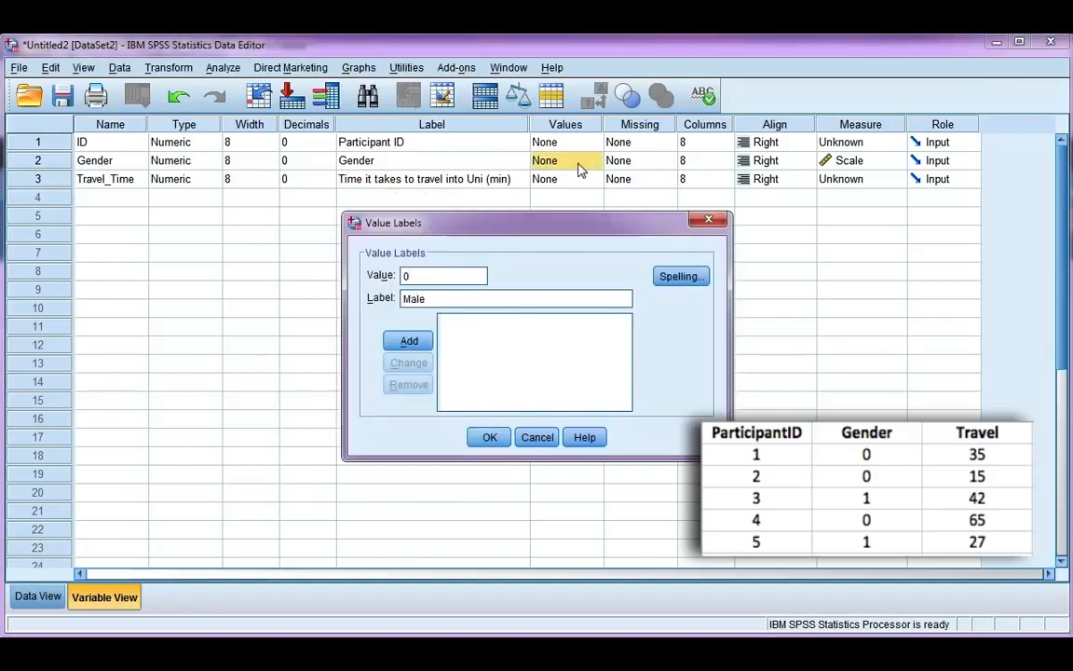
pyautogui.click(409, 341)
pyautogui.write('1')
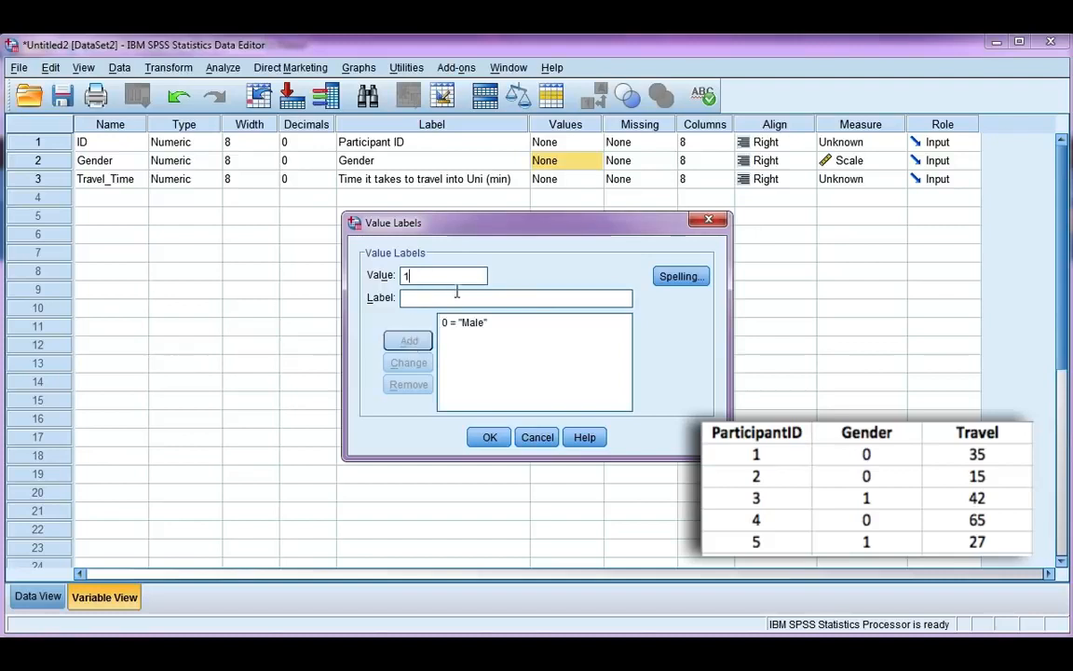
pyautogui.click(456, 296)
pyautogui.write('Female')
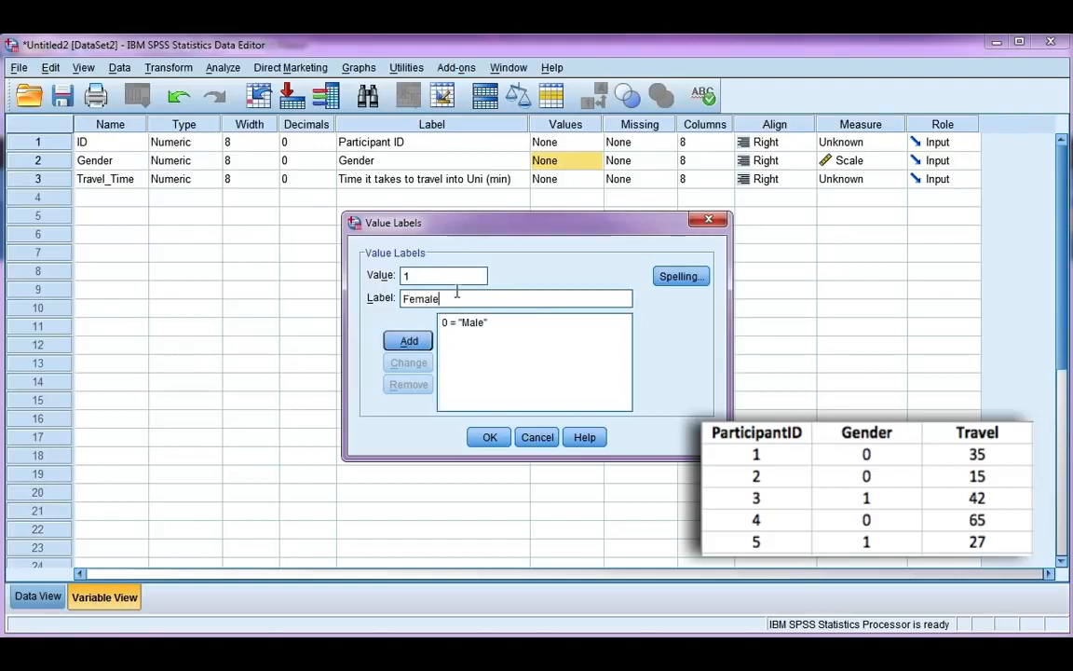
pyautogui.click(412, 342)
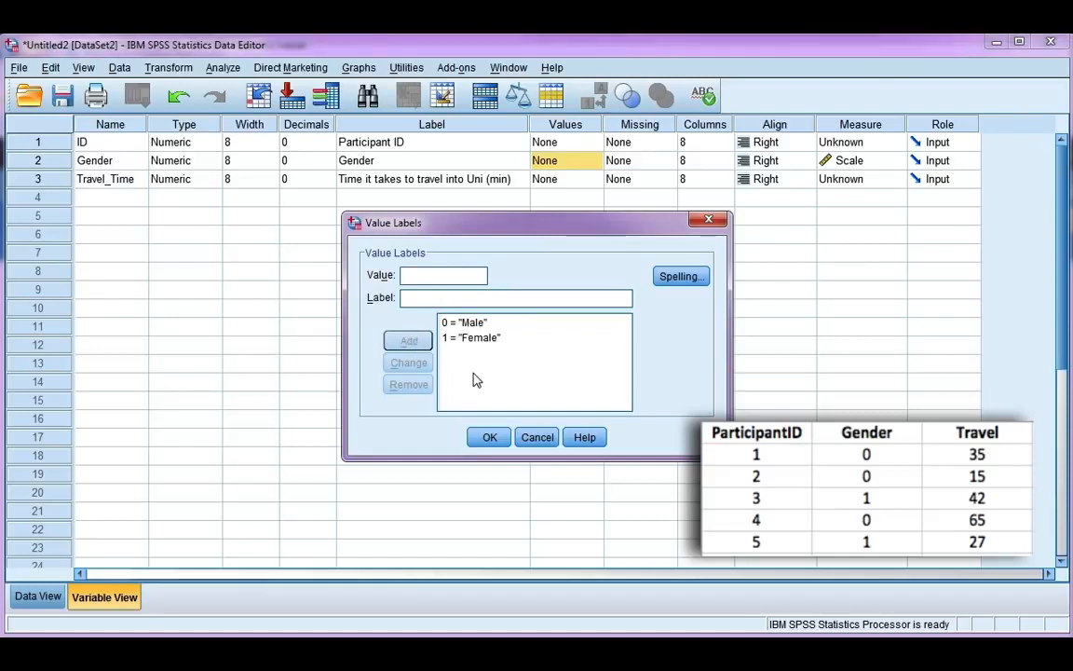
pyautogui.click(492, 438)
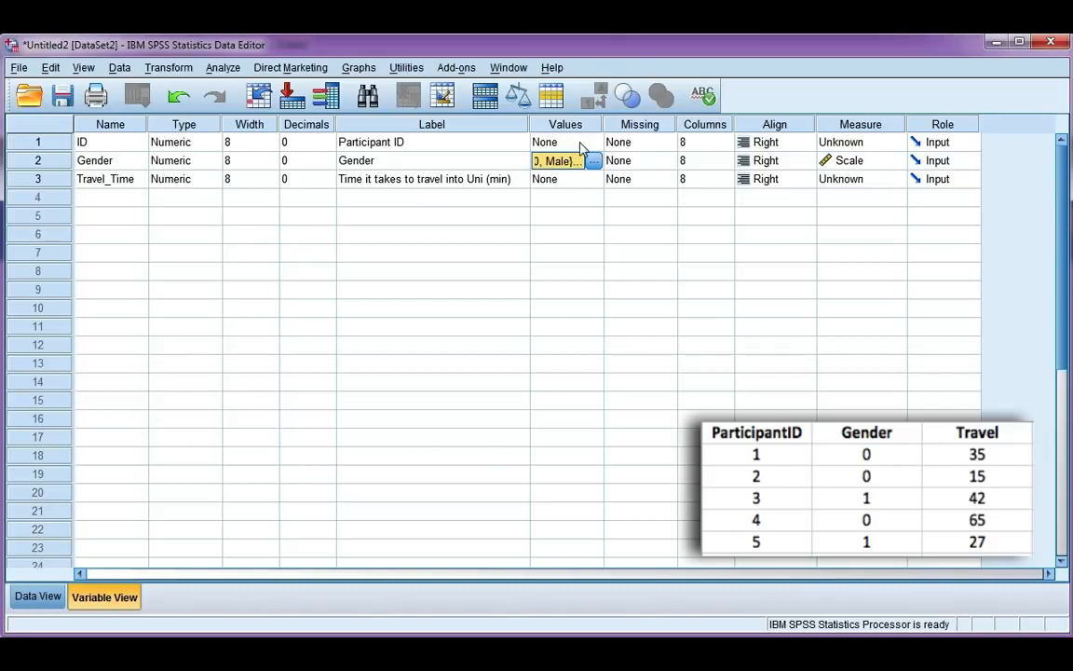
# Define 999 as a discrete missing value for the Gender variable
pyautogui.click(664, 164)
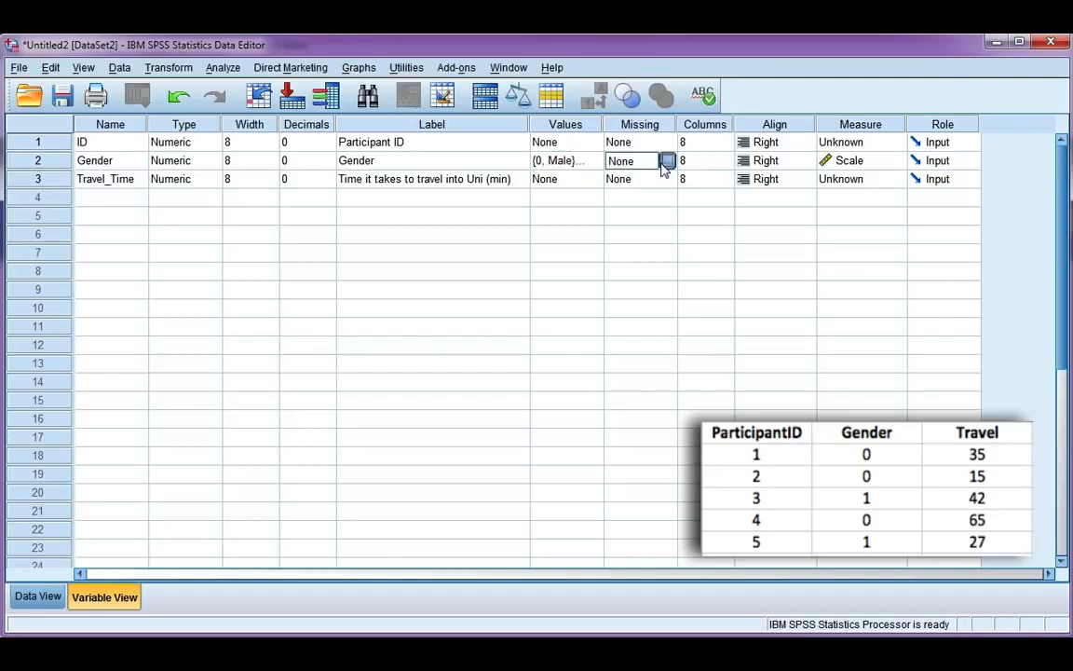
pyautogui.click(667, 162)
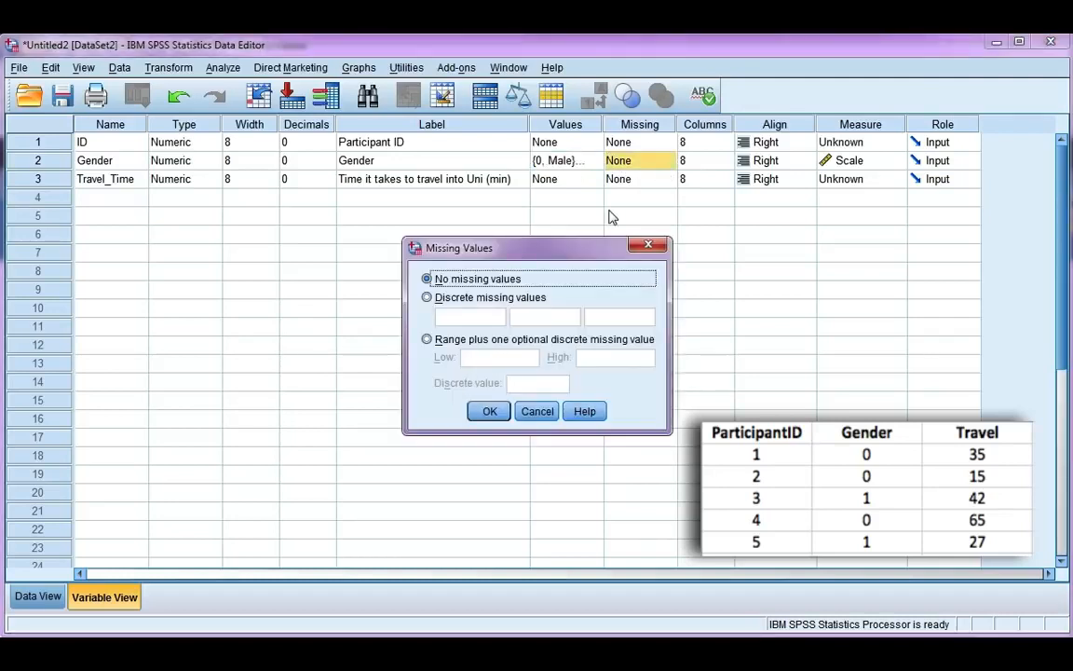
pyautogui.click(434, 299)
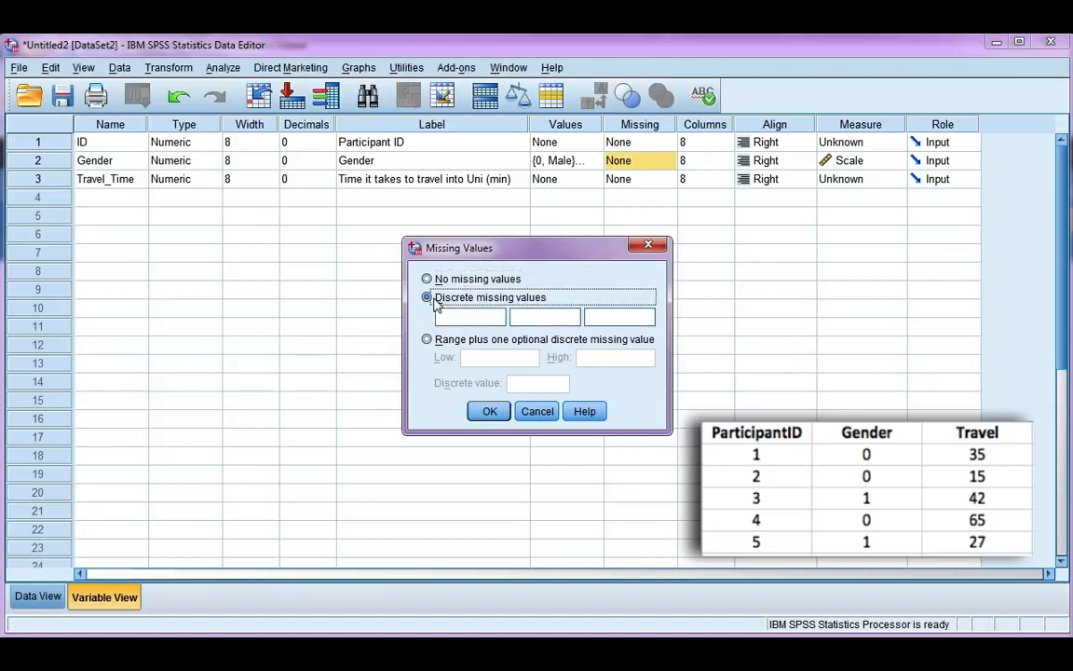
pyautogui.click(484, 318)
pyautogui.write('999')
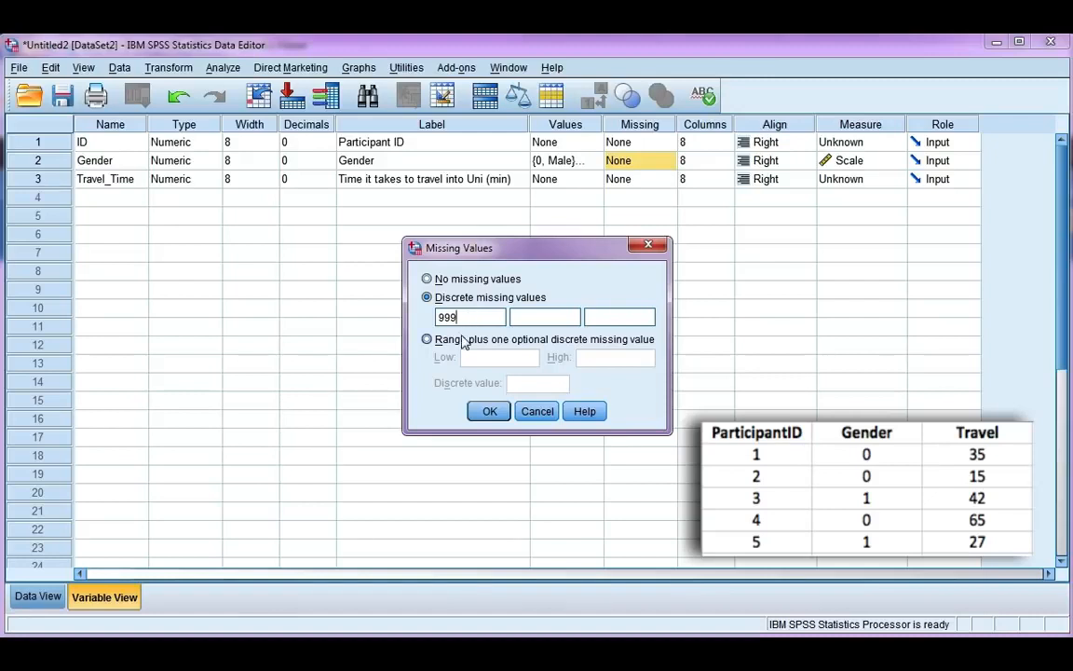
pyautogui.click(484, 411)
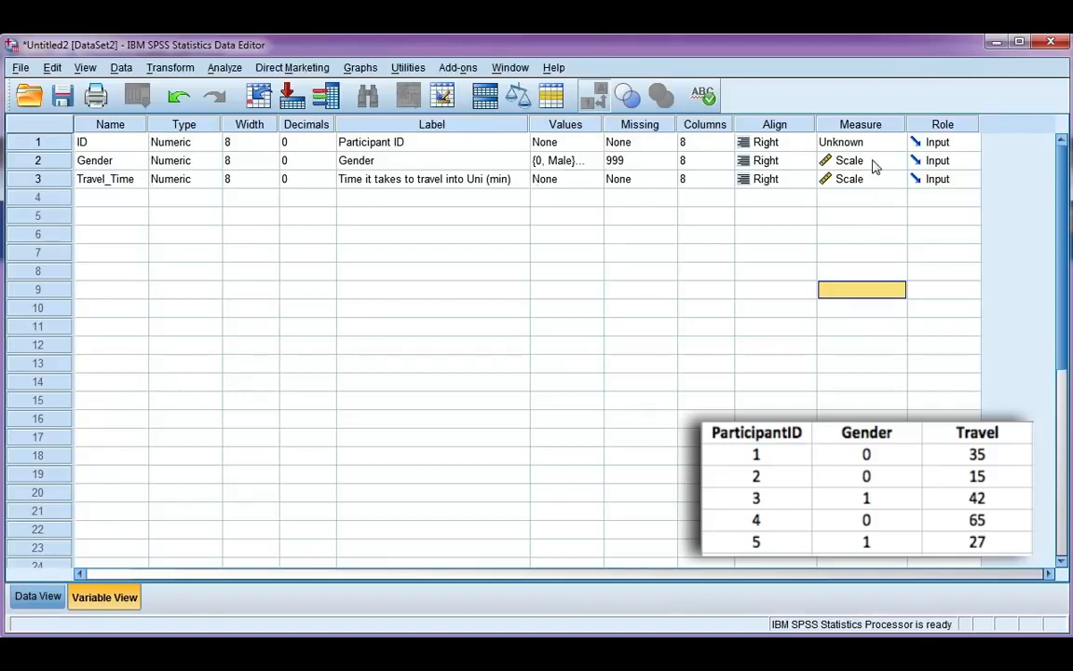
# Set the measurement level of ID to Scale, Gender to Nominal and Travel_Time to Scale
pyautogui.click(899, 144)
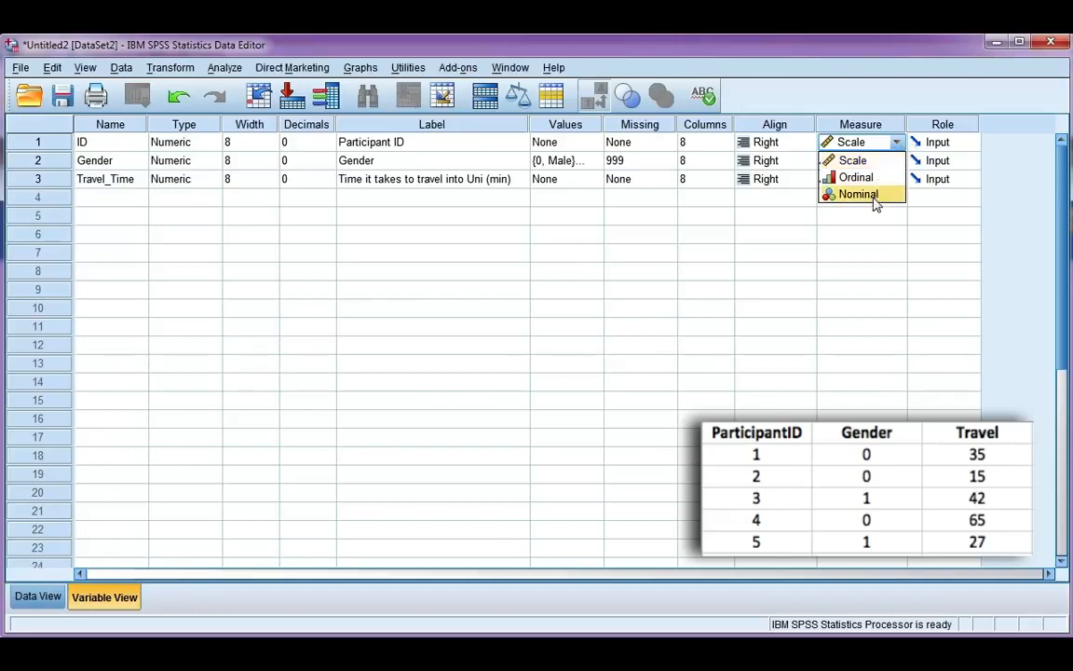
pyautogui.click(864, 162)
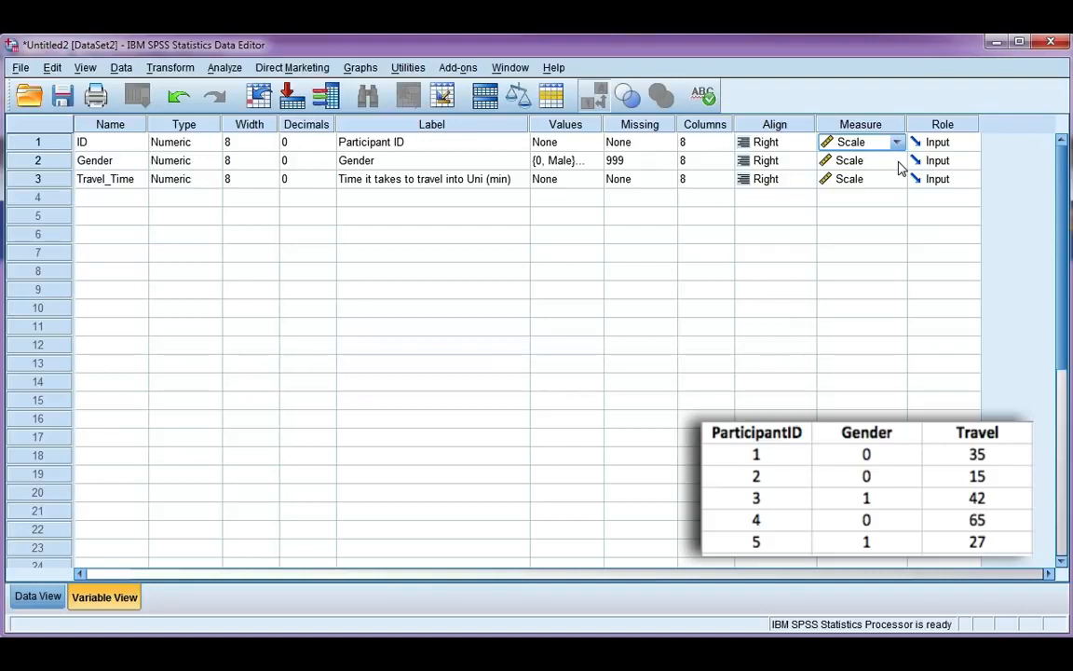
pyautogui.click(896, 161)
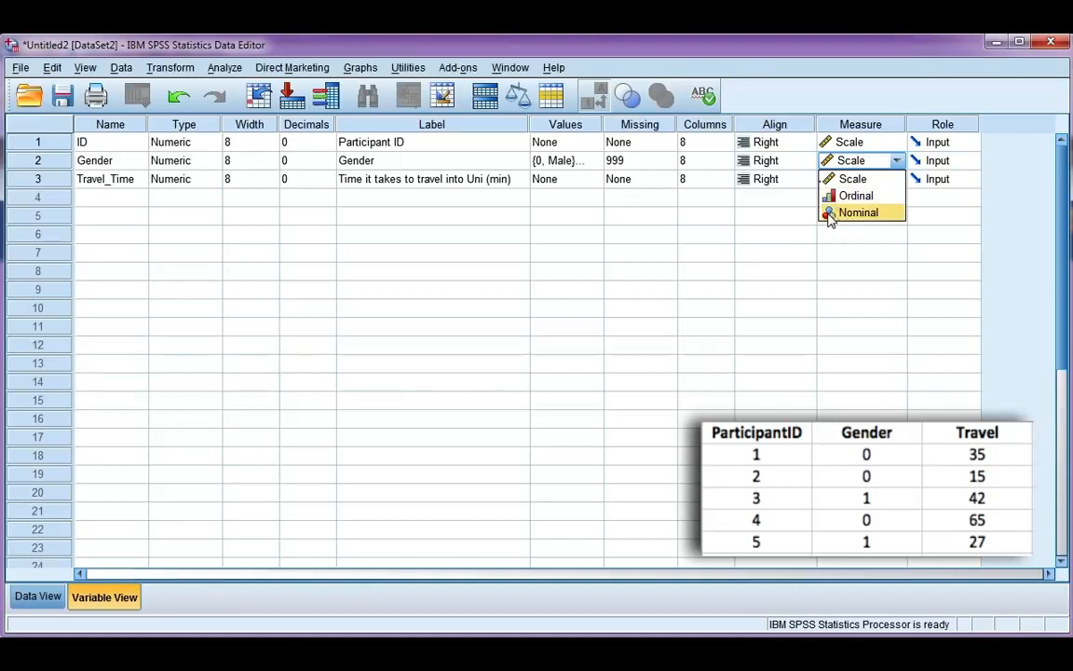
pyautogui.click(888, 214)
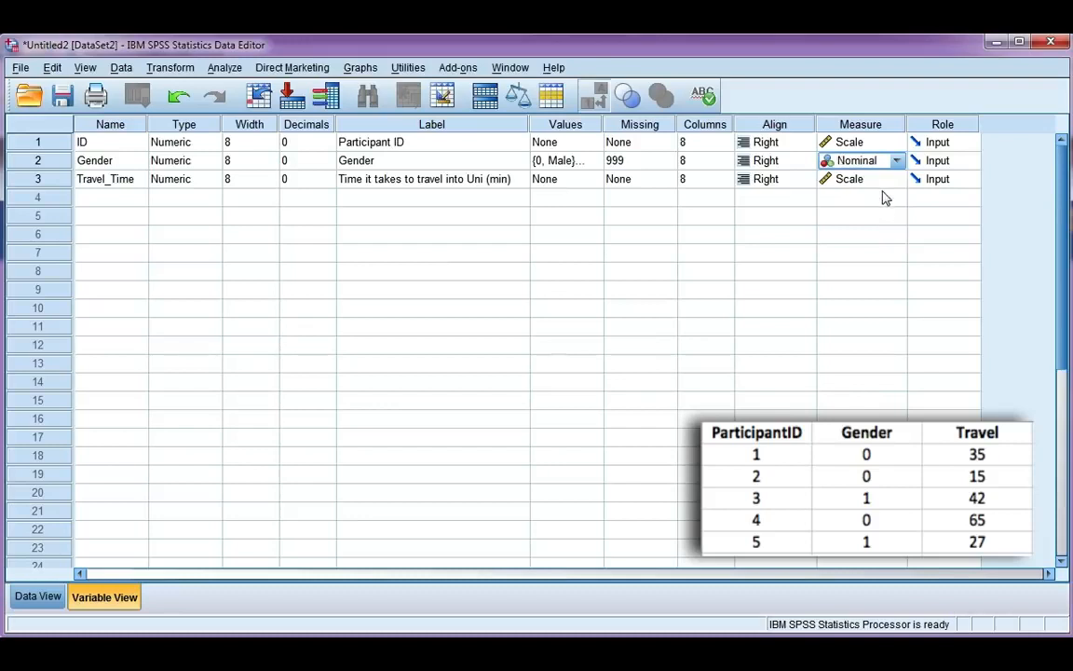
pyautogui.click(898, 182)
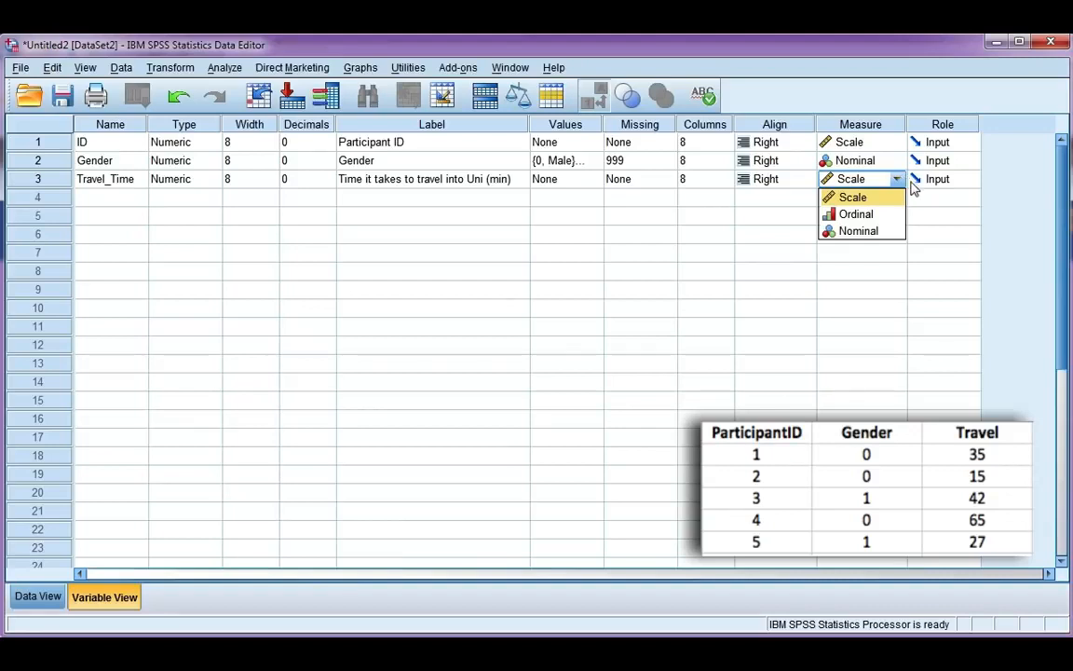
pyautogui.click(865, 201)
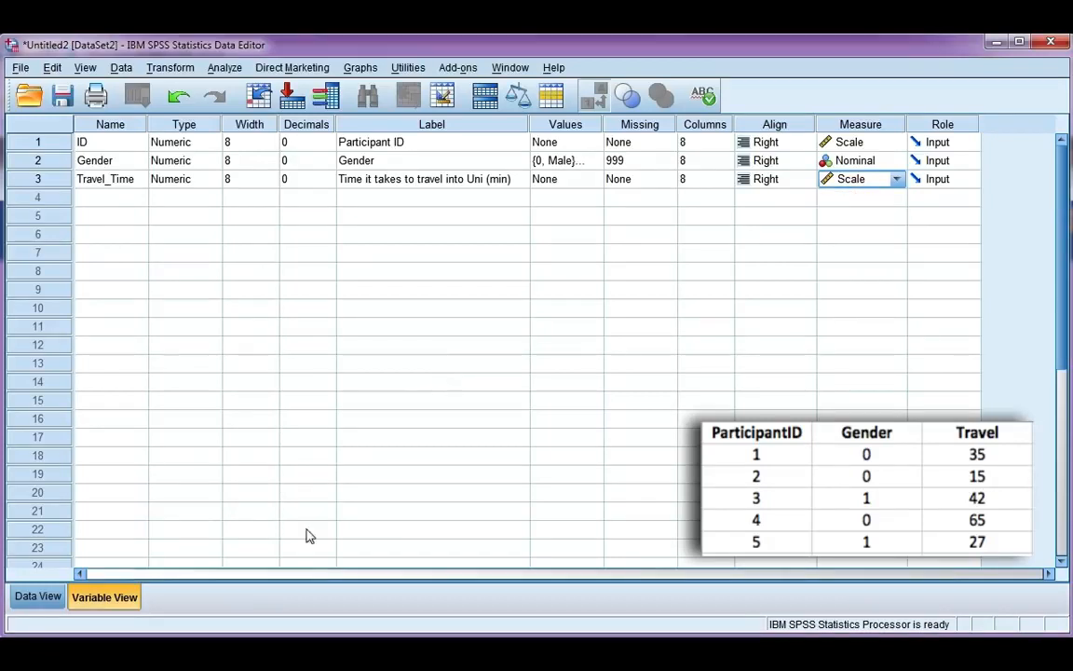
# Enter the Gender codes 0, 0, 1, 0, 1 for participants 1 to 5 in the data sheet
pyautogui.click(36, 599)
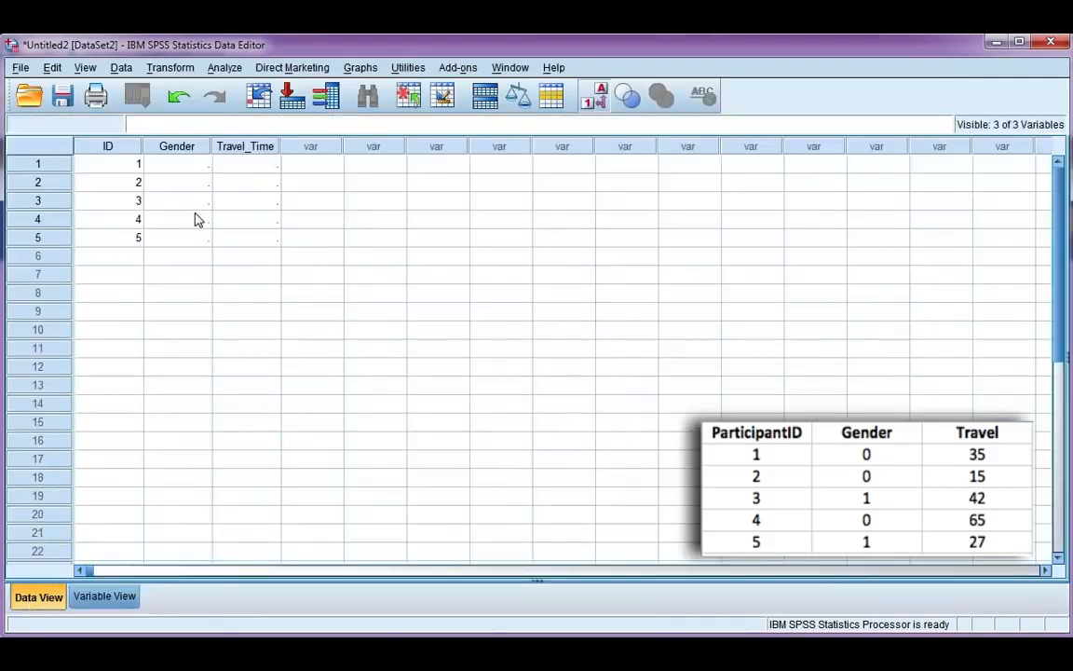
pyautogui.click(184, 167)
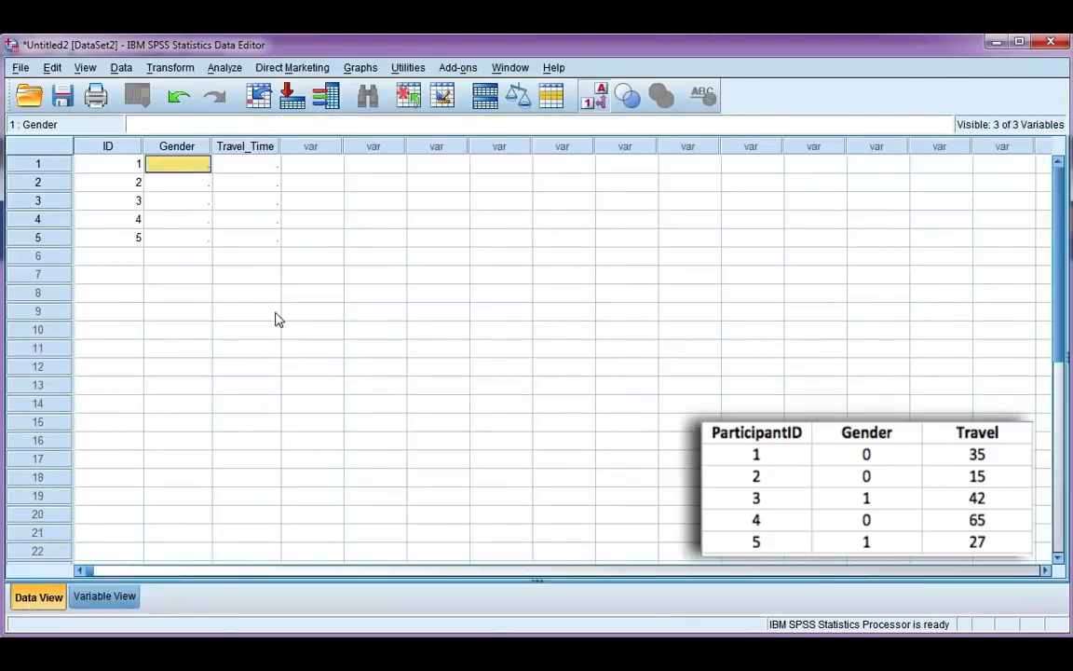
pyautogui.click(193, 165)
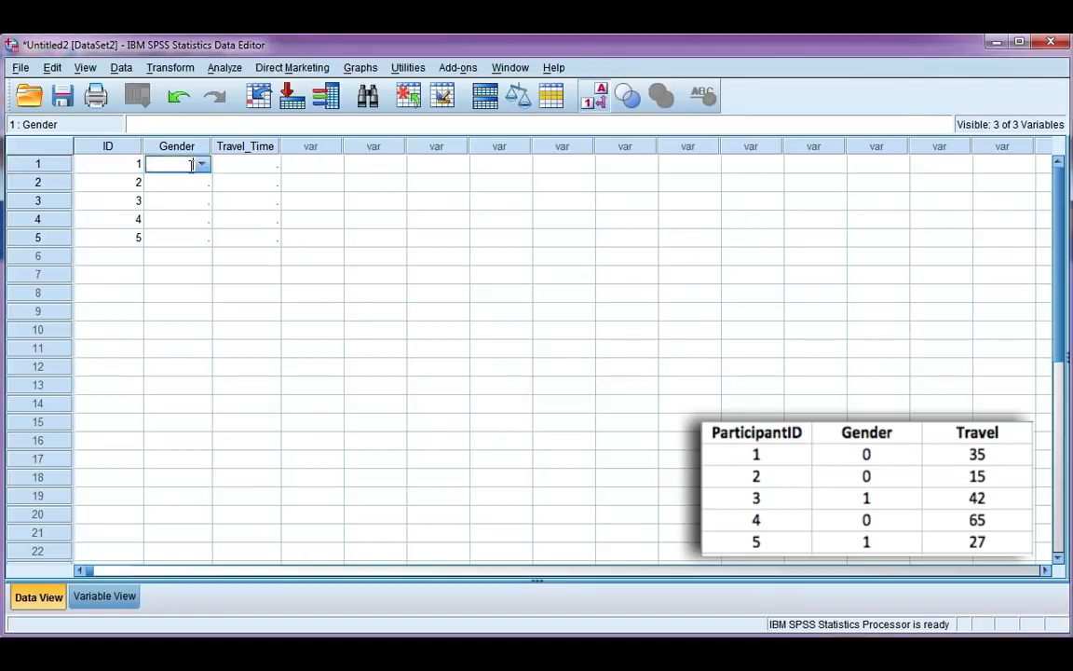
pyautogui.write('0')
pyautogui.press('Return')
pyautogui.write('0')
pyautogui.press('Return')
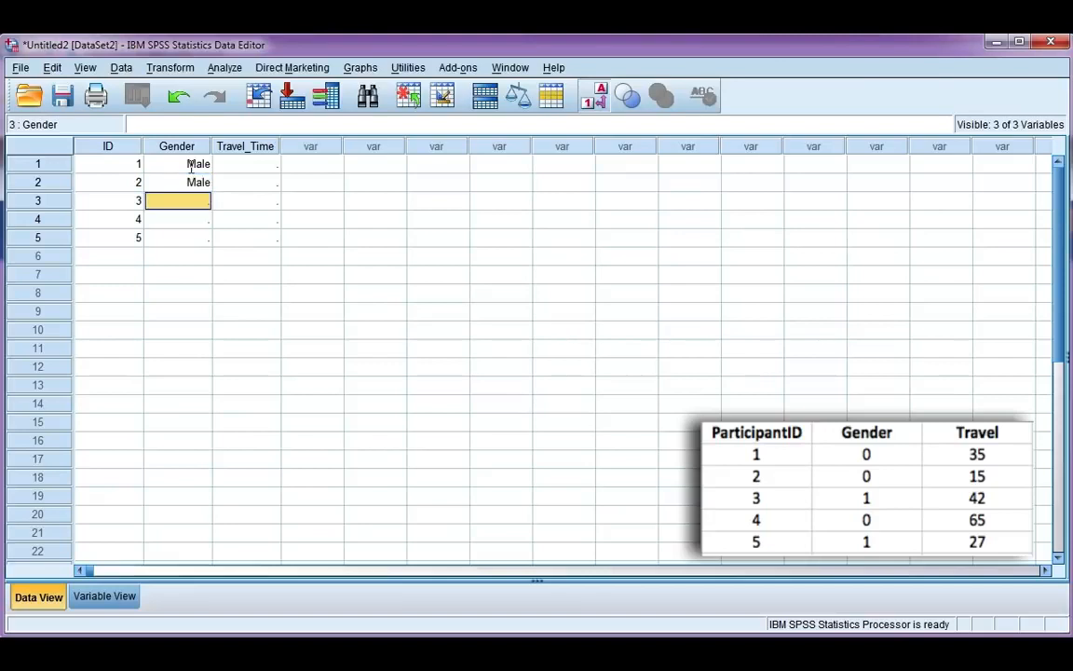
pyautogui.write('1')
pyautogui.press('Return')
pyautogui.write('0')
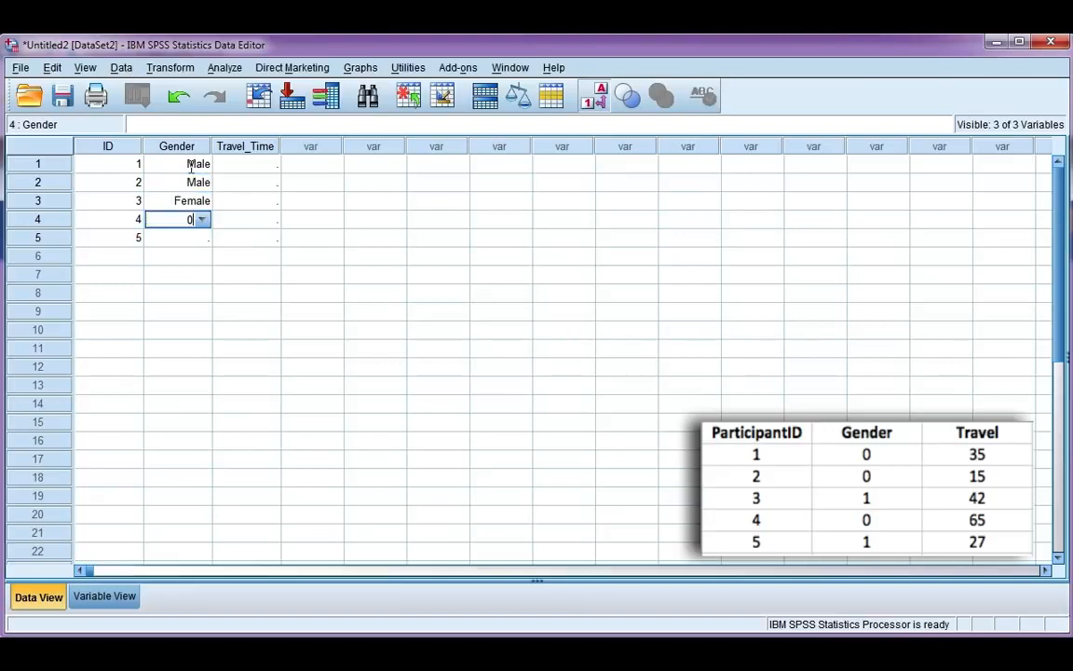
pyautogui.press('Return')
pyautogui.write('1')
pyautogui.press('Return')
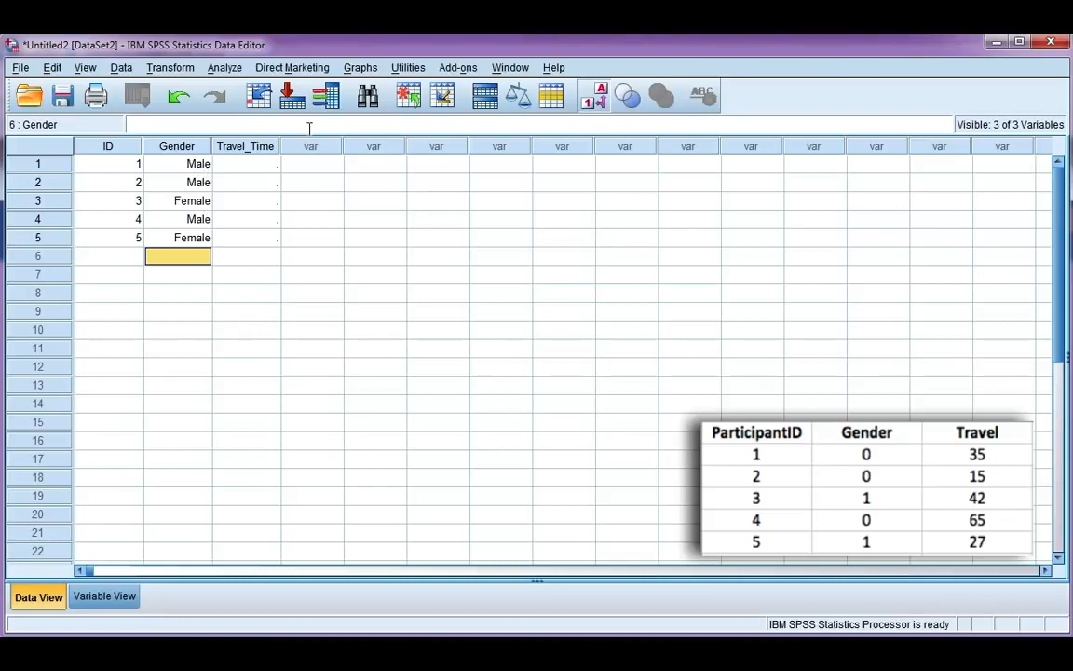
# Toggle the value labels display off and on, and leave the Gender column showing its numeric codes
pyautogui.click(594, 104)
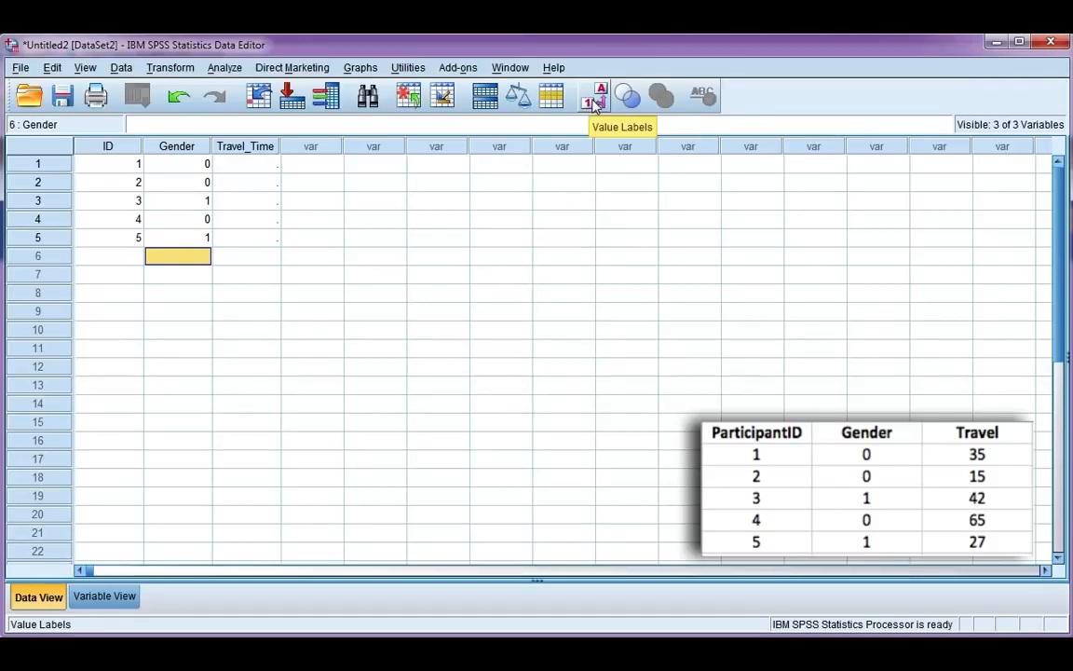
pyautogui.click(594, 104)
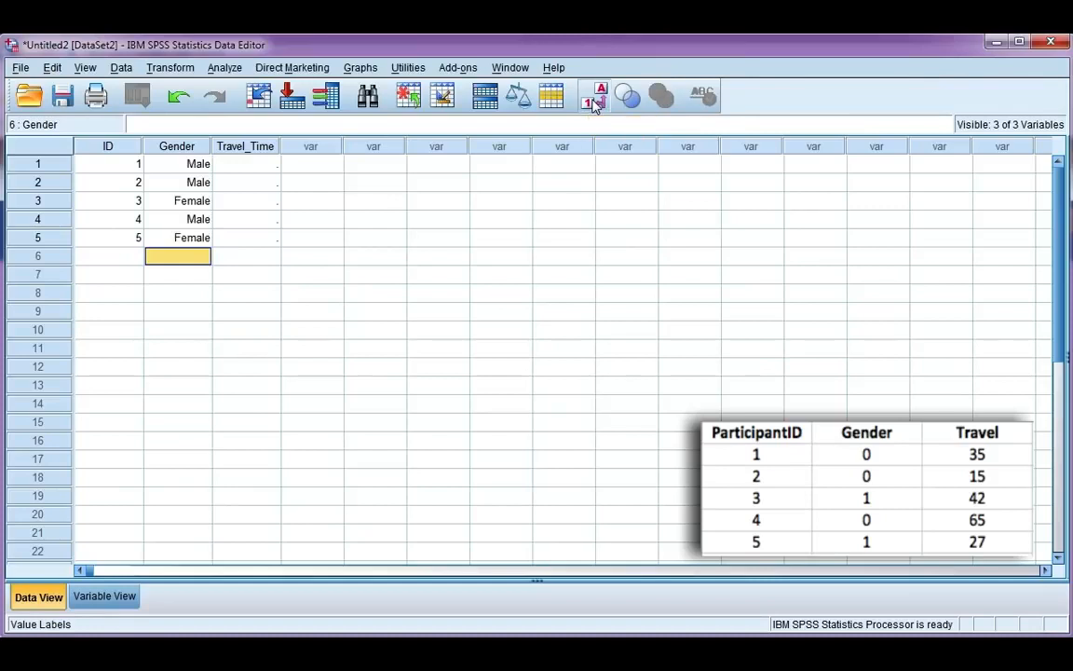
pyautogui.click(593, 99)
# Enter the Travel_Time values 35, 15, 42, 65 and 27 for participants 1 to 5
pyautogui.click(246, 165)
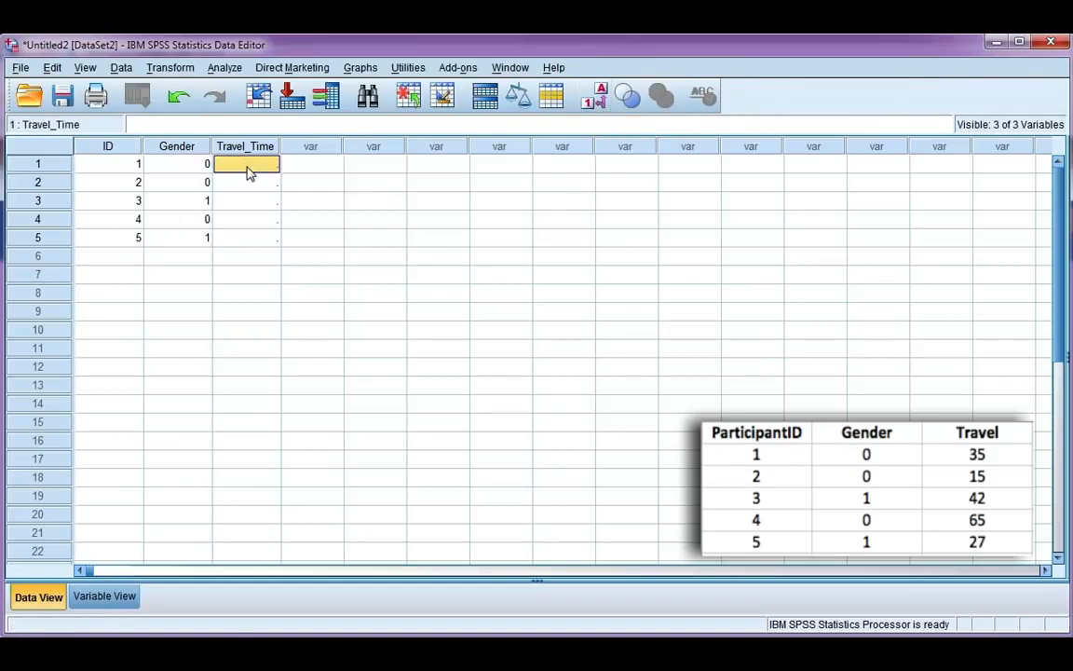
pyautogui.write('35')
pyautogui.press('Return')
pyautogui.write('15')
pyautogui.press('Return')
pyautogui.write('42')
pyautogui.press('Return')
pyautogui.write('65')
pyautogui.press('Return')
pyautogui.write('27')
pyautogui.press('Return')
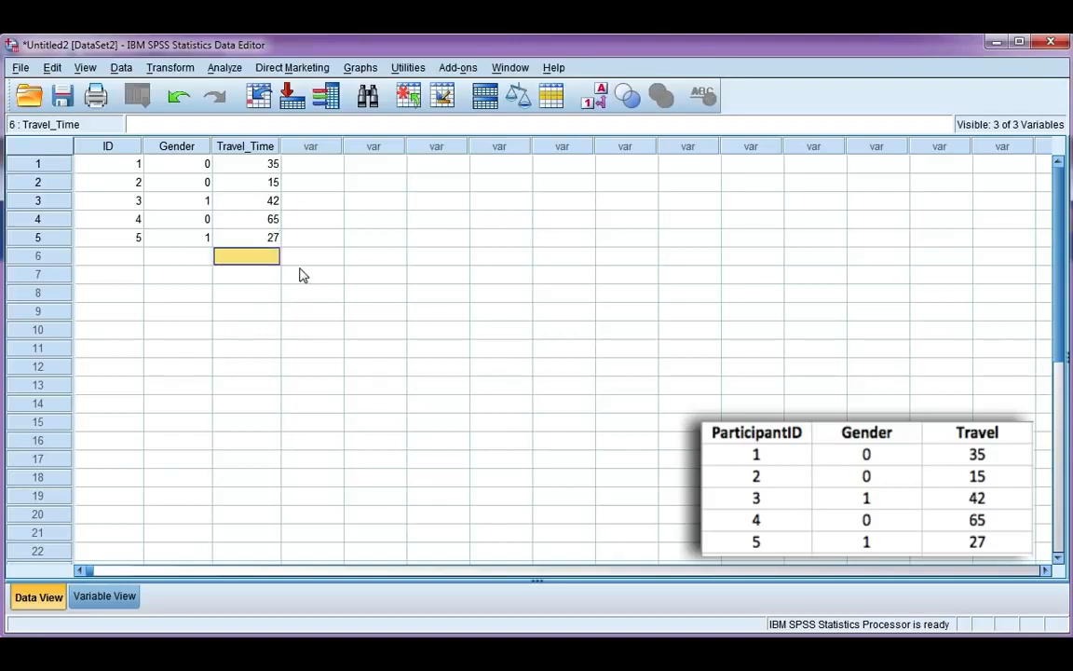
# Review the variable definitions and clear participant 2's Gender value in the data sheet
pyautogui.click(116, 595)
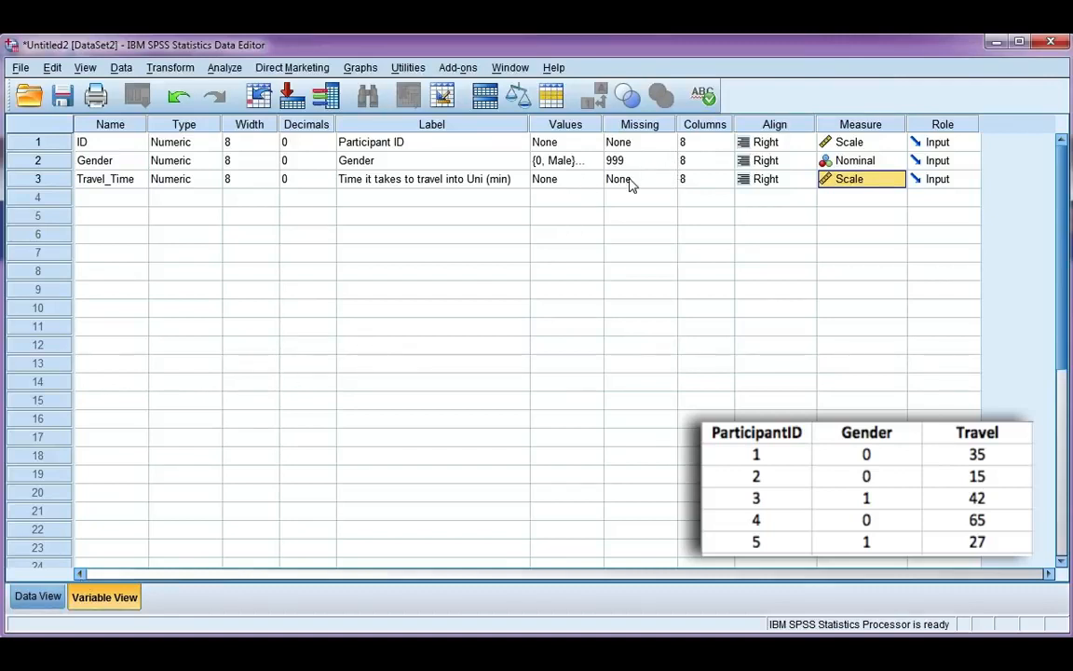
pyautogui.click(41, 601)
pyautogui.click(196, 181)
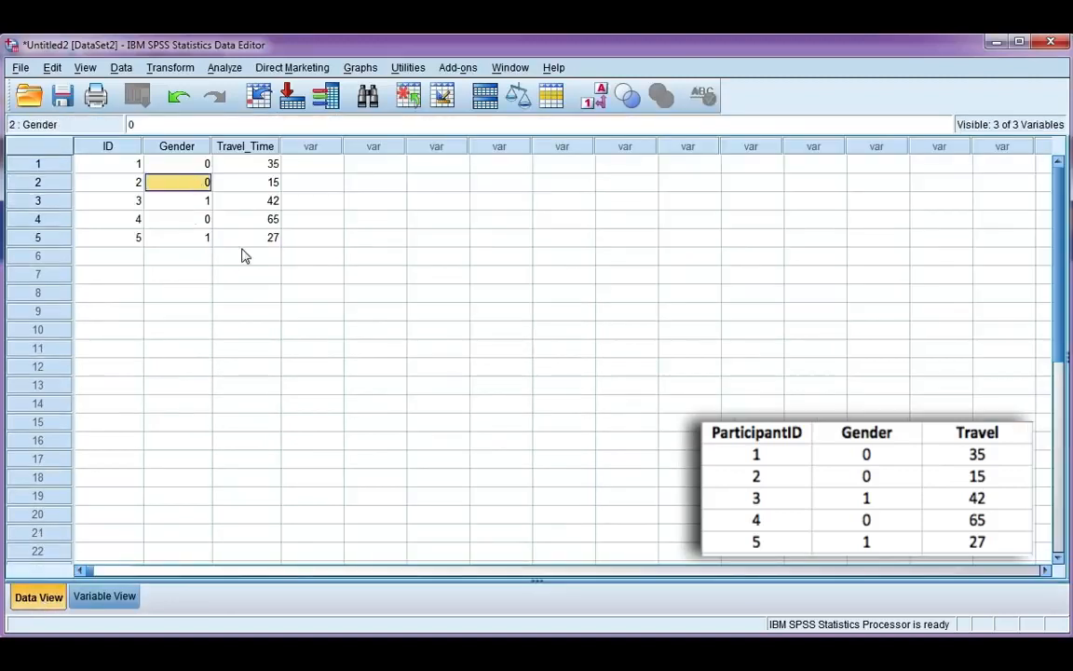
pyautogui.press('Return')
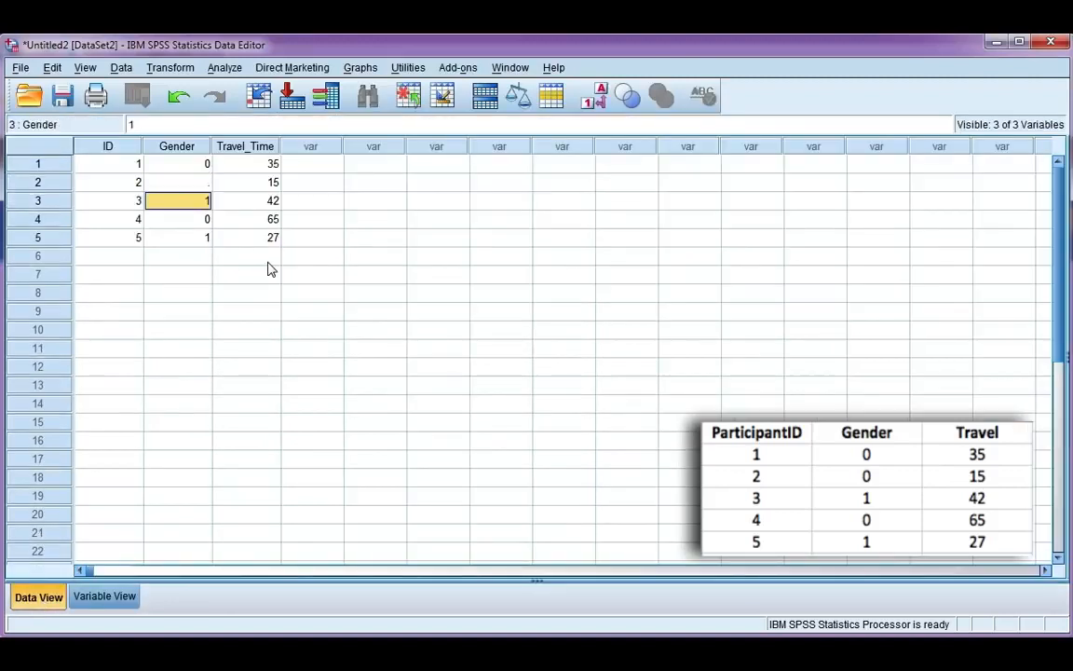
# Enter 999 as participant 2's Gender value and check it against the missing-value setting in the variable definitions
pyautogui.click(181, 189)
pyautogui.write('999')
pyautogui.press('Return')
pyautogui.click(105, 596)
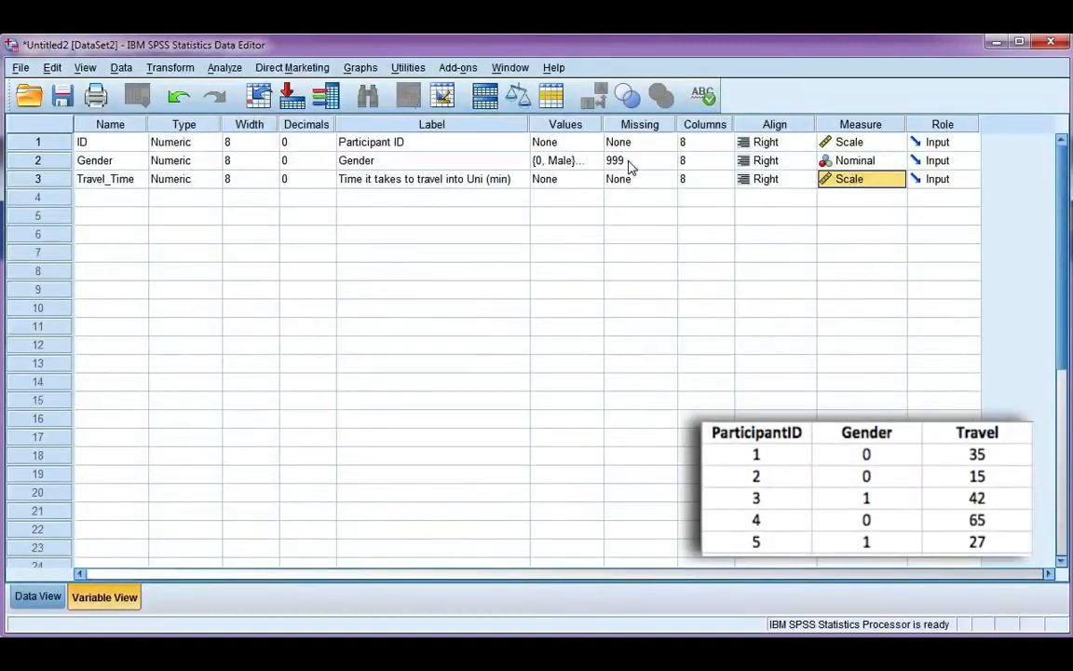